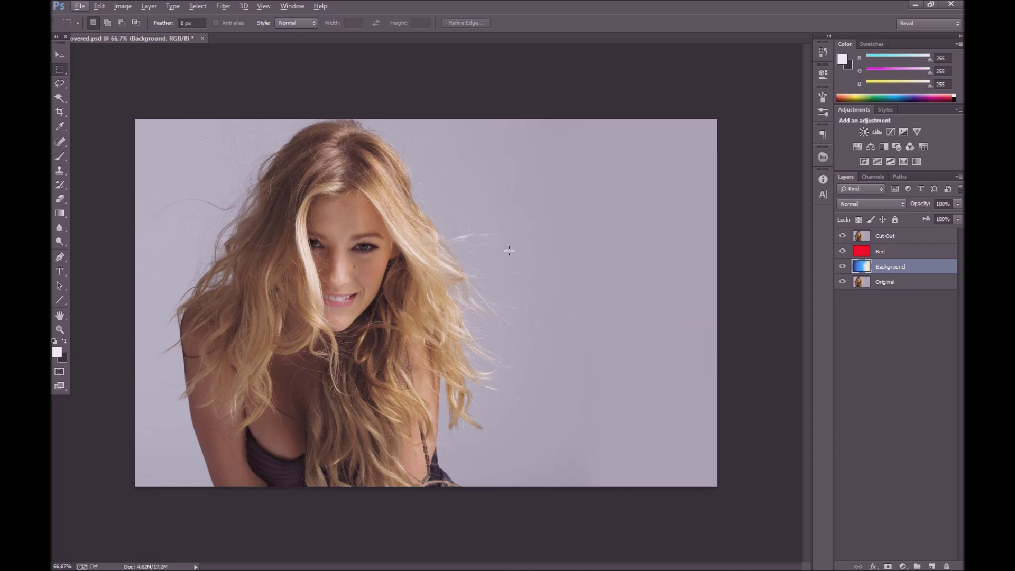
Check the Original, Cut Out and Red layers in turn, ending on the Background layer
left_click(886, 289)
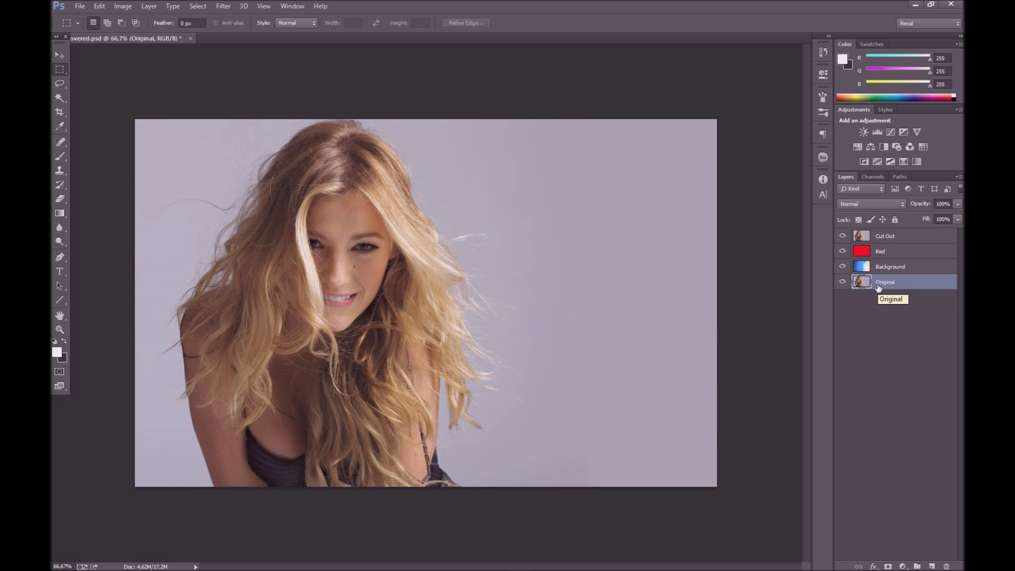
left_click(894, 237)
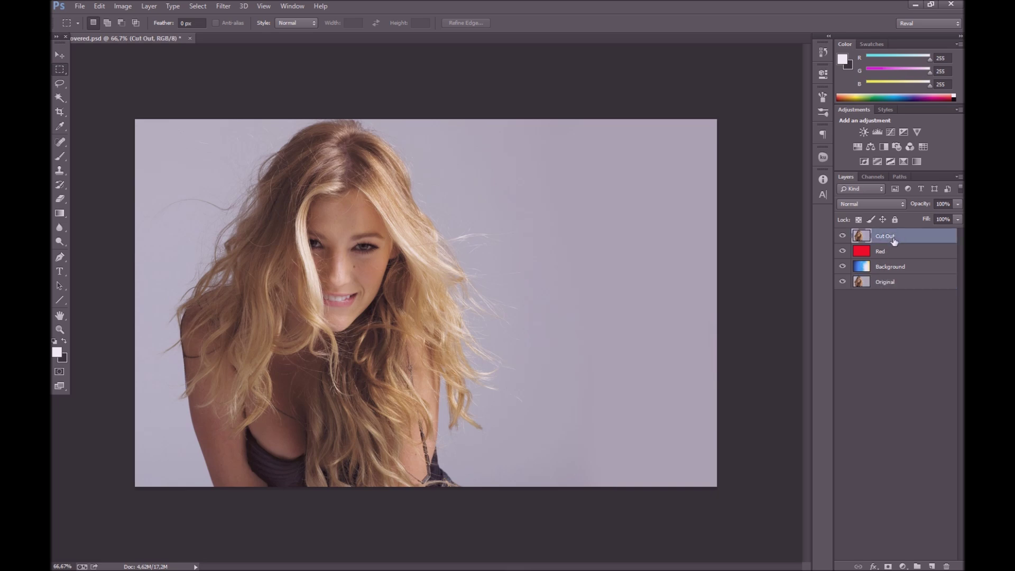
left_click(906, 254)
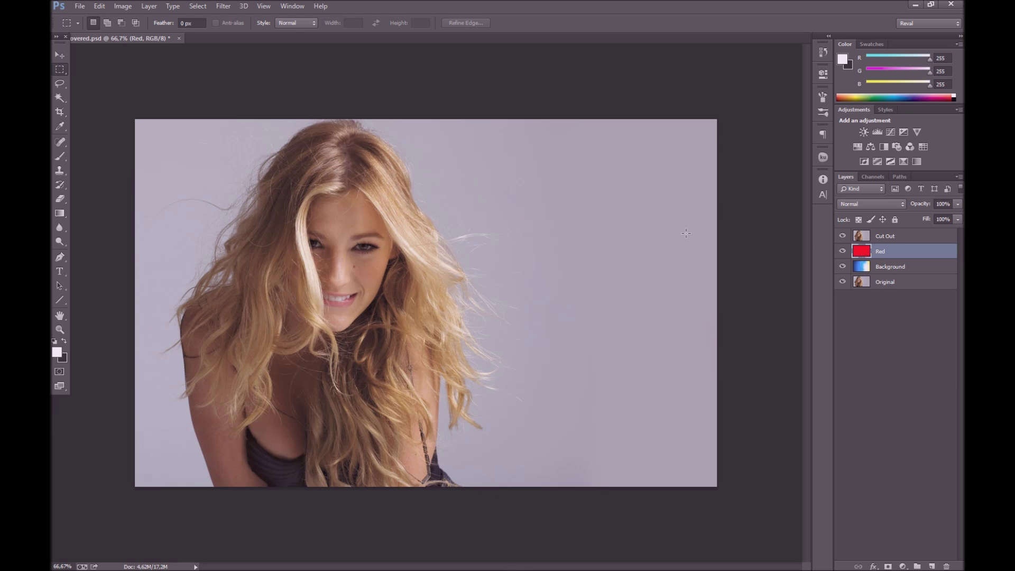
left_click(895, 272)
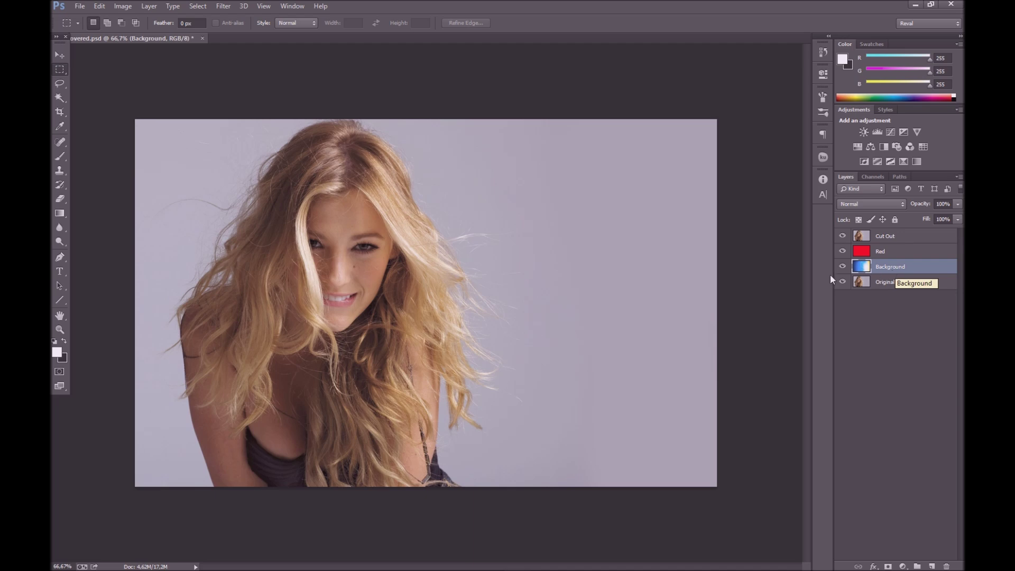
Choose the Background Eraser and set its brush hardness to 50%
left_click(60, 200)
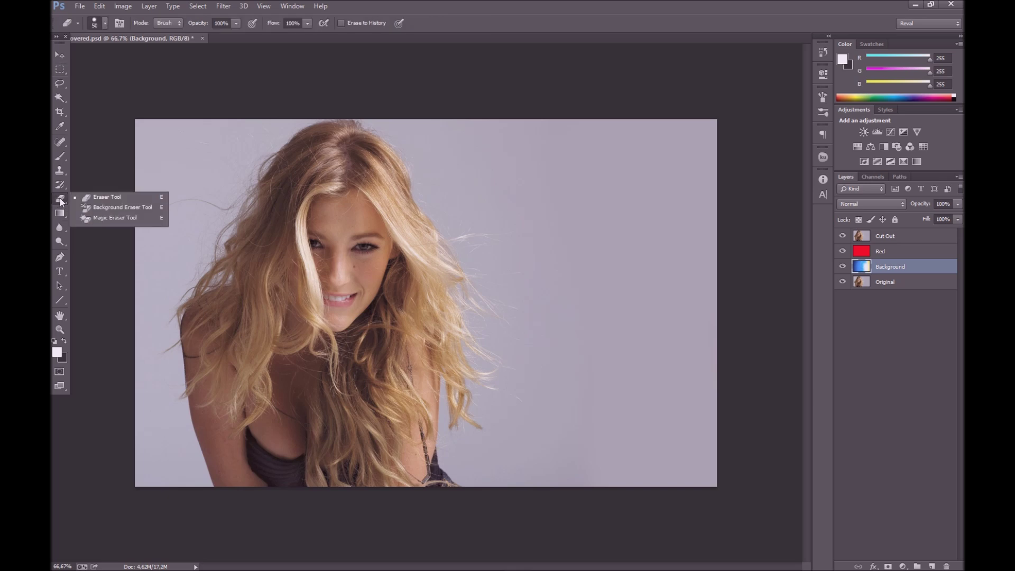
left_click(118, 207)
left_click(105, 24)
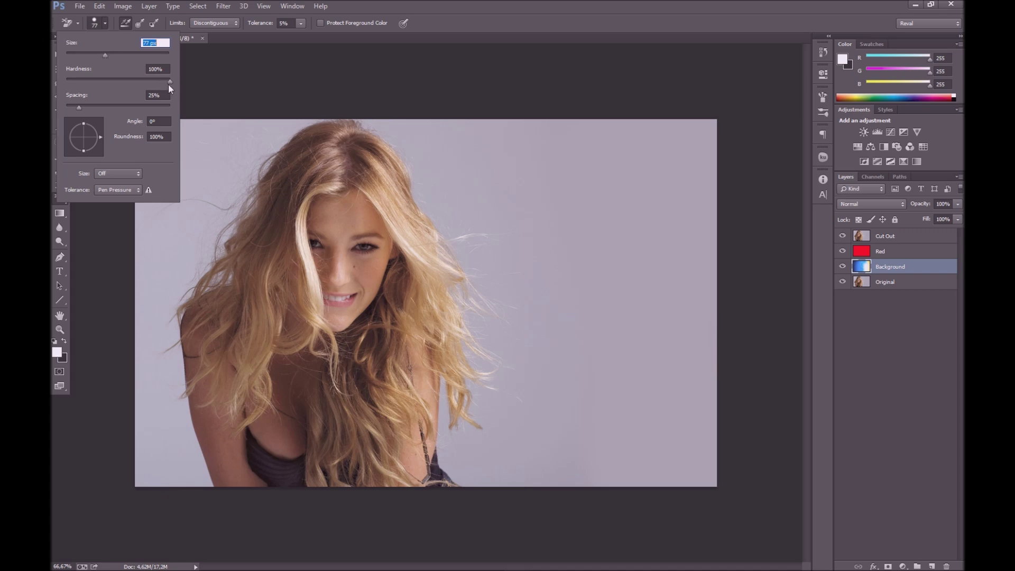
left_click(164, 69)
type("50")
key("Return")
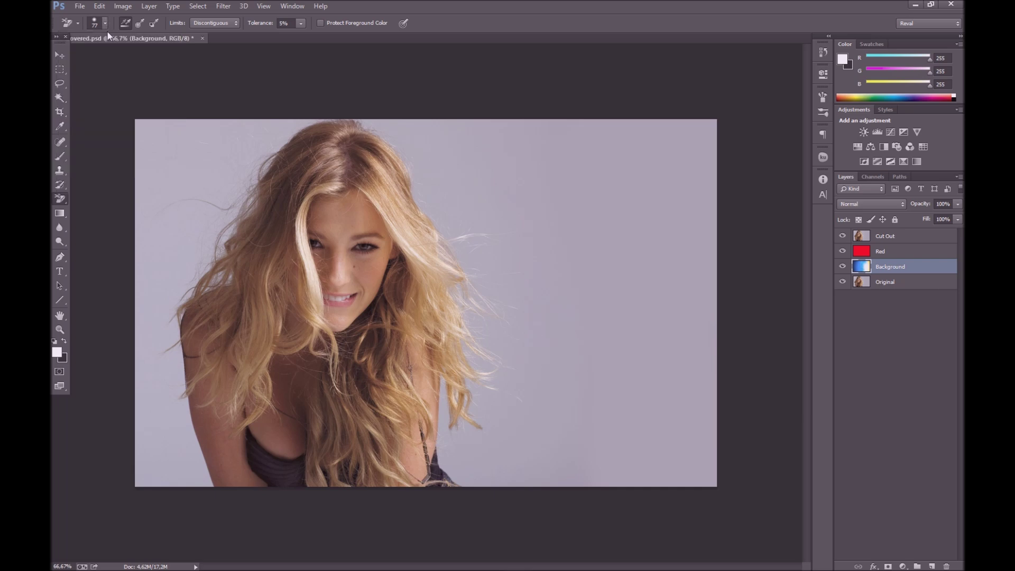
Set sampling to Once, limits to Discontiguous, tolerance 17%, and protect the foreground colour
left_click(141, 24)
left_click(226, 24)
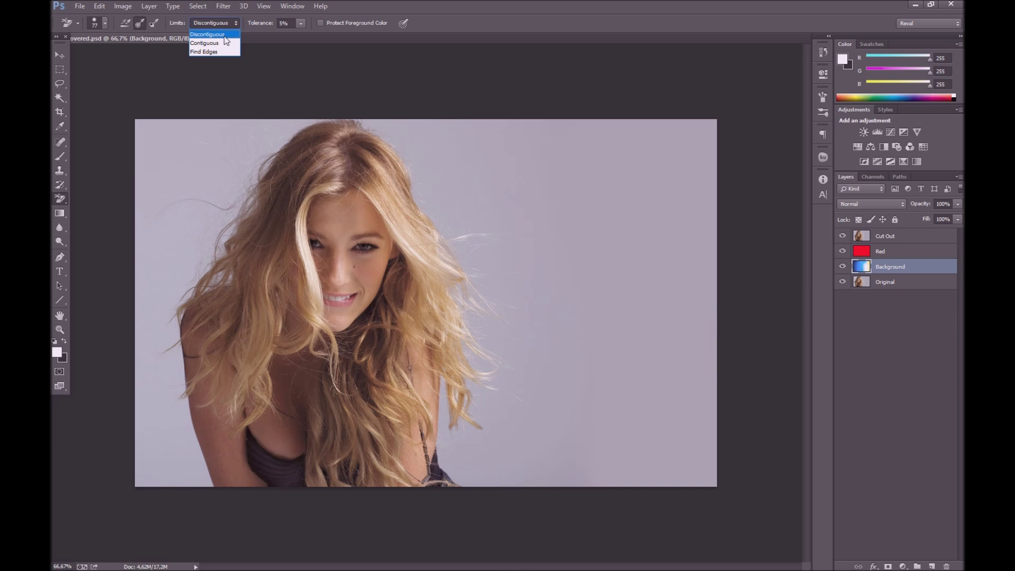
left_click(224, 36)
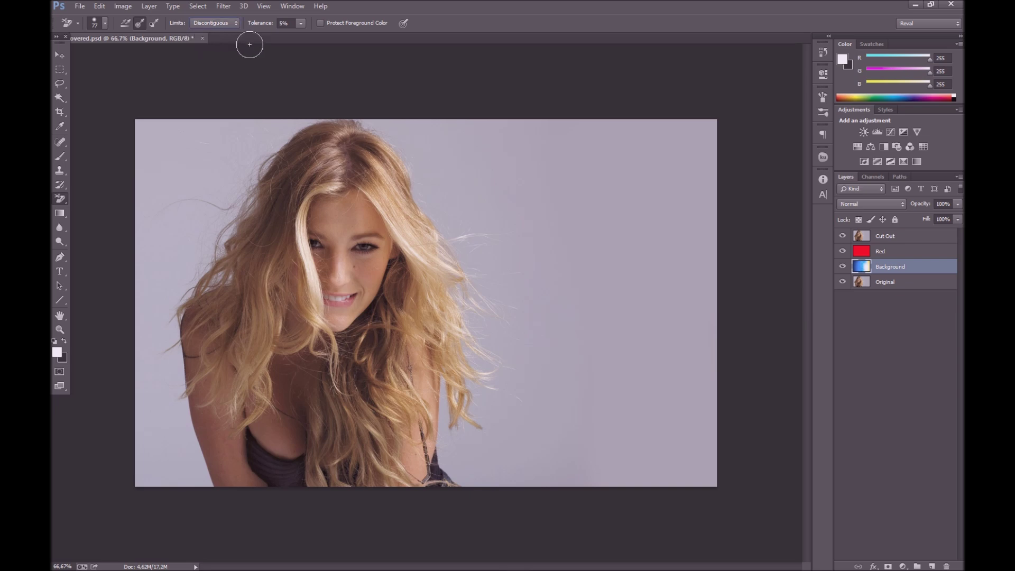
left_click(301, 24)
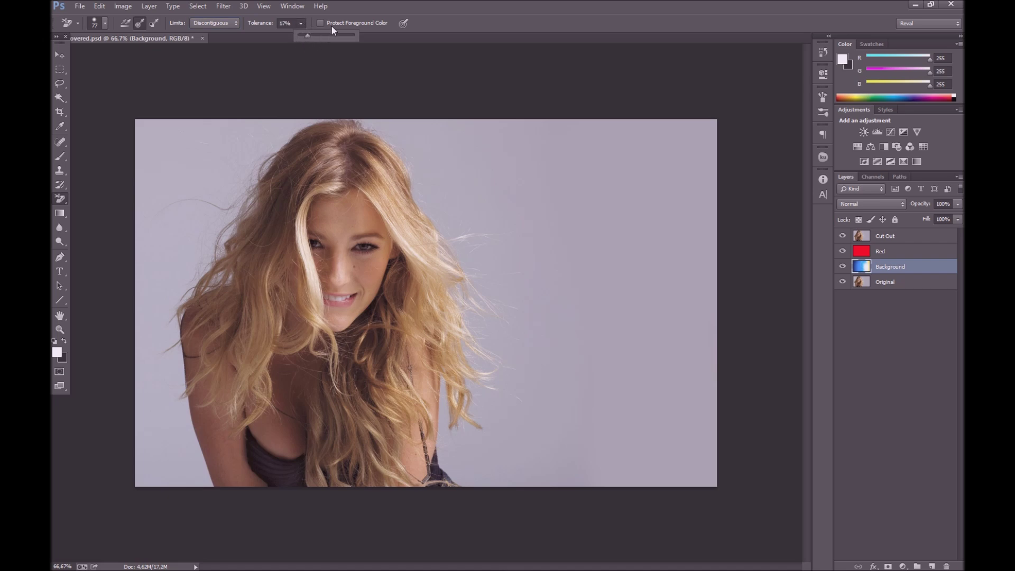
left_click(317, 23)
scroll(311, 306, "up", 2)
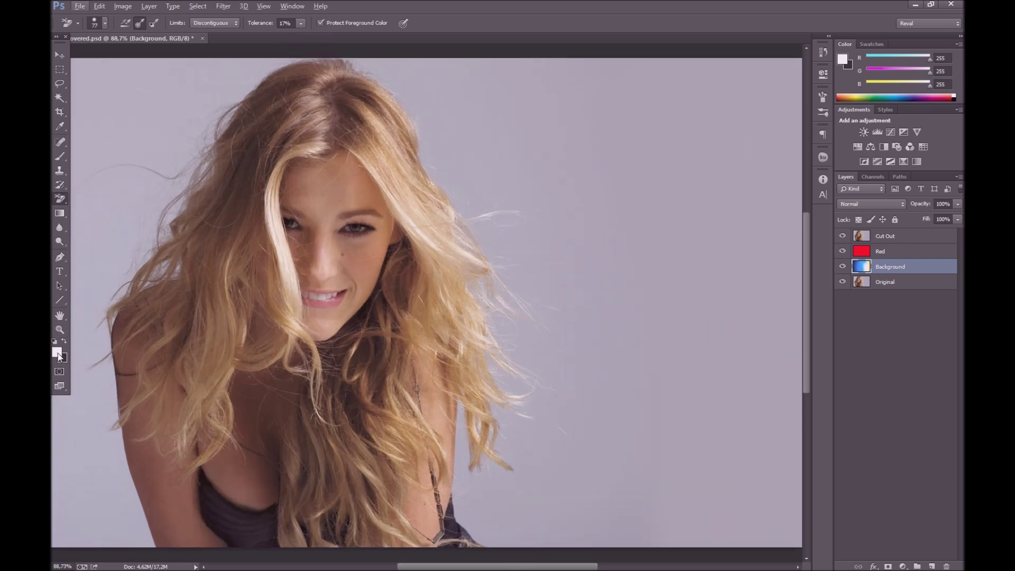
Eyedrop the hair tone e3d0b6 as the foreground colour and size the eraser brush to 175
left_click(58, 353)
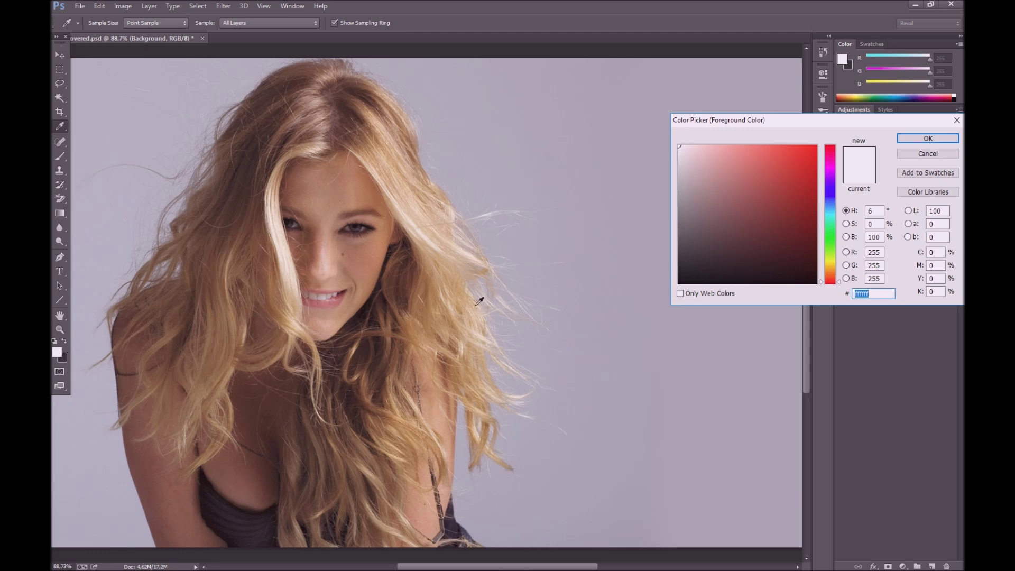
left_click(452, 212)
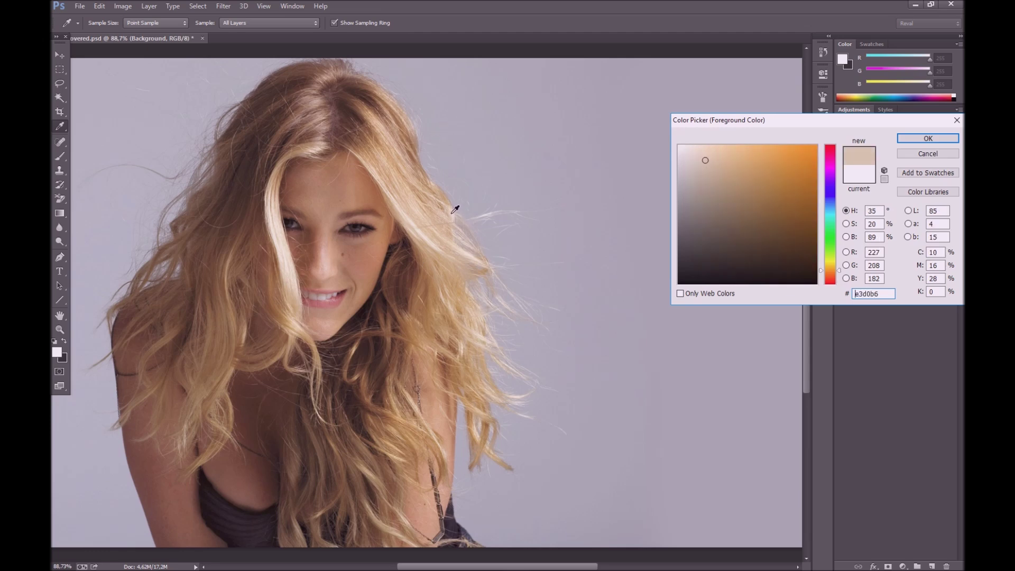
left_click(912, 138)
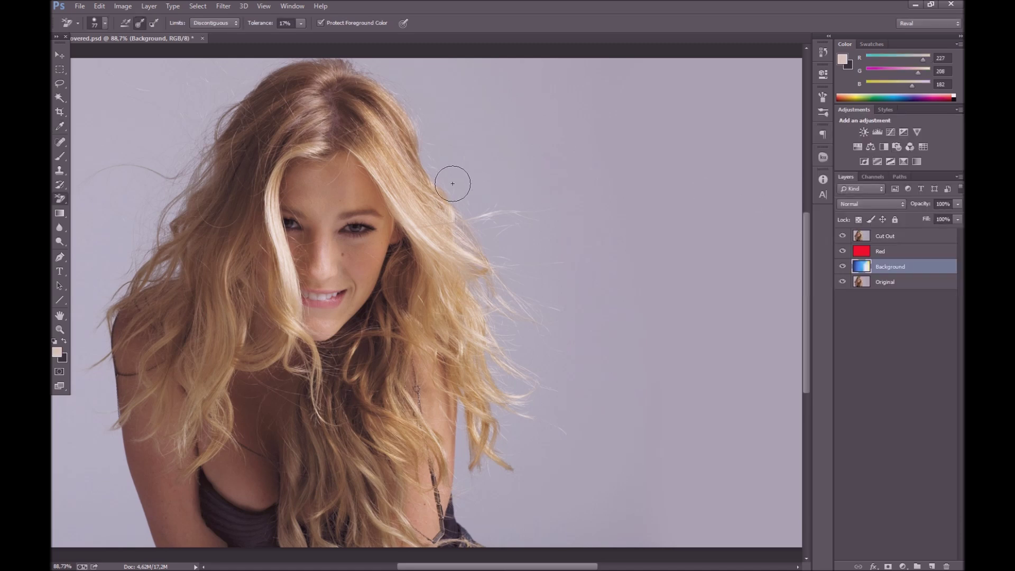
key("bracketright")
key("bracketright")
key("bracketright")
key("bracketright")
key("bracketright")
key("bracketright")
key("bracketright")
key("bracketright")
key("bracketleft")
key("bracketleft")
key("bracketleft")
Raise tolerance to 30%, then on the Cut Out layer try a stroke above the hair and undo it
left_click(301, 24)
left_click_drag(308, 35, 309, 35)
left_click(530, 173)
left_click(906, 241)
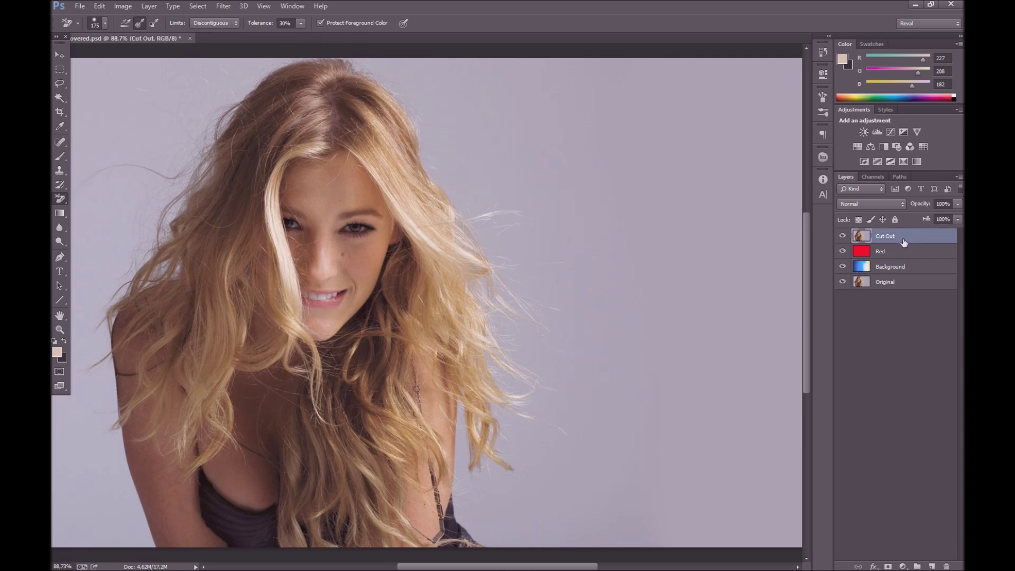
mouse_move(500, 182)
left_mouse_down()
mouse_move(392, 67)
mouse_move(514, 225)
mouse_move(497, 229)
mouse_move(516, 273)
mouse_move(498, 277)
mouse_move(500, 291)
mouse_move(527, 317)
mouse_move(507, 308)
mouse_move(502, 261)
mouse_move(515, 262)
mouse_move(518, 236)
mouse_move(529, 323)
mouse_move(529, 350)
mouse_move(512, 351)
mouse_move(524, 380)
mouse_move(516, 337)
mouse_move(518, 429)
mouse_move(505, 386)
left_mouse_up()
key("ctrl+z")
Erase the grey backdrop along the hair edge and to its right, undoing the lowest stroke
left_click(300, 23)
mouse_move(478, 191)
left_mouse_down()
mouse_move(485, 197)
mouse_move(453, 125)
mouse_move(399, 68)
mouse_move(377, 66)
left_mouse_up()
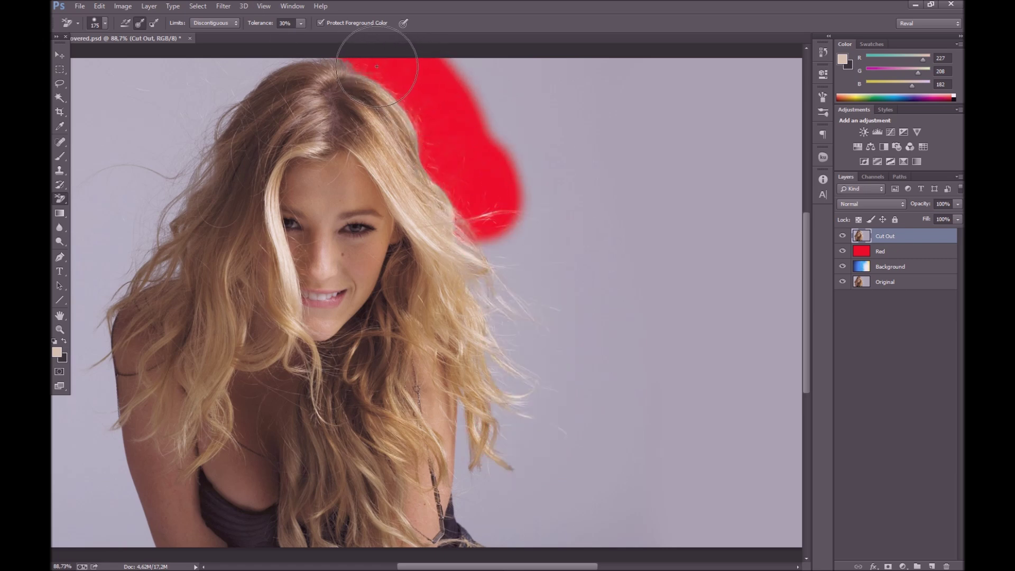
mouse_move(496, 226)
left_mouse_down()
mouse_move(516, 264)
mouse_move(512, 177)
mouse_move(537, 257)
mouse_move(504, 282)
mouse_move(507, 231)
mouse_move(476, 191)
mouse_move(489, 236)
mouse_move(484, 286)
mouse_move(589, 296)
left_mouse_up()
scroll(555, 272, "down", 3)
left_click(300, 23)
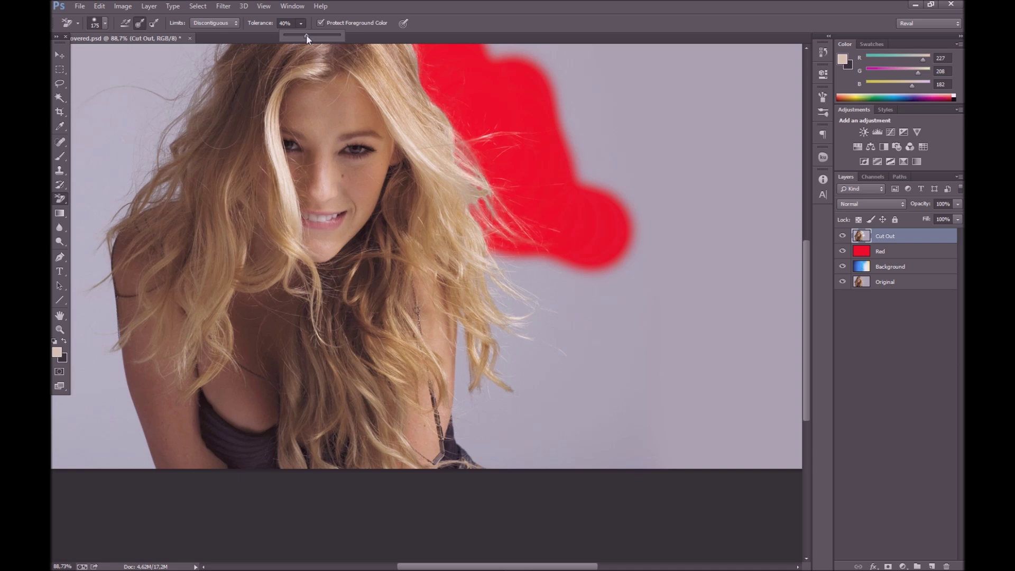
mouse_move(588, 292)
left_mouse_down()
mouse_move(513, 247)
mouse_move(506, 280)
mouse_move(544, 330)
mouse_move(500, 292)
mouse_move(471, 301)
mouse_move(474, 360)
mouse_move(467, 309)
mouse_move(490, 333)
mouse_move(484, 369)
left_mouse_up()
scroll(484, 369, "down", 1)
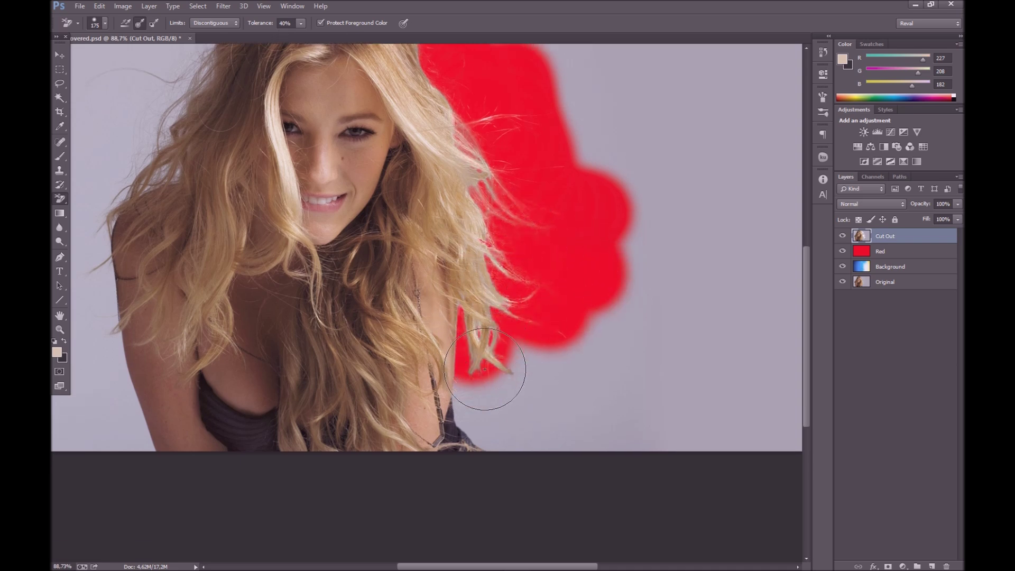
scroll(475, 340, "up", 7)
key("ctrl+z")
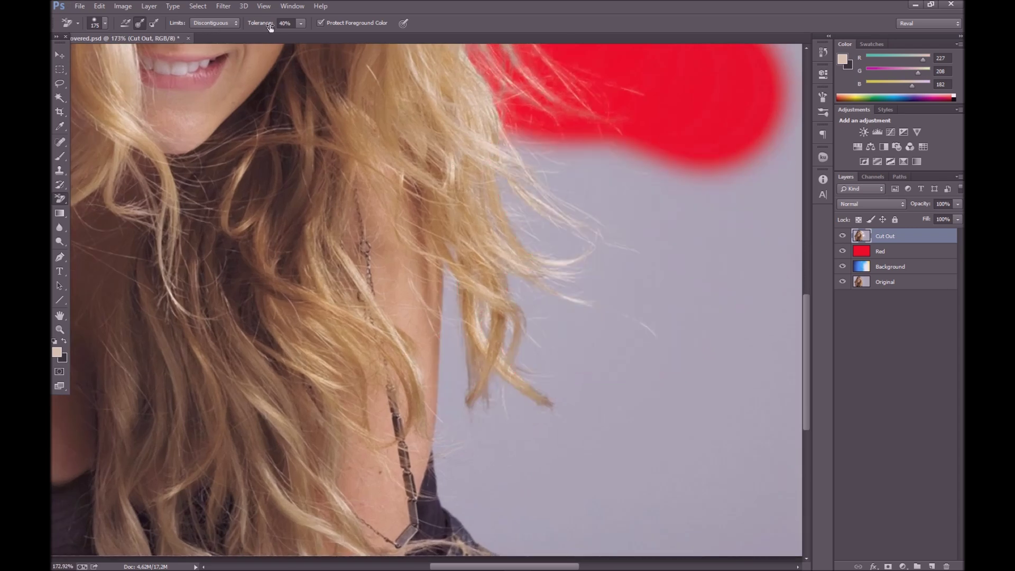
Retry erasing around the hair strands at 49% and then 41% tolerance, undoing both attempts
left_click_drag(303, 35, 306, 35)
mouse_move(709, 213)
left_mouse_down()
mouse_move(676, 184)
mouse_move(484, 145)
mouse_move(542, 182)
mouse_move(568, 254)
left_mouse_up()
key("ctrl+z")
mouse_move(299, 33)
left_mouse_down()
mouse_move(298, 23)
mouse_move(296, 33)
left_mouse_up()
mouse_move(641, 245)
left_mouse_down()
mouse_move(633, 173)
mouse_move(540, 137)
mouse_move(592, 196)
mouse_move(614, 258)
mouse_move(559, 250)
mouse_move(588, 254)
mouse_move(653, 328)
left_mouse_up()
key("ctrl+z")
scroll(616, 258, "down", 3)
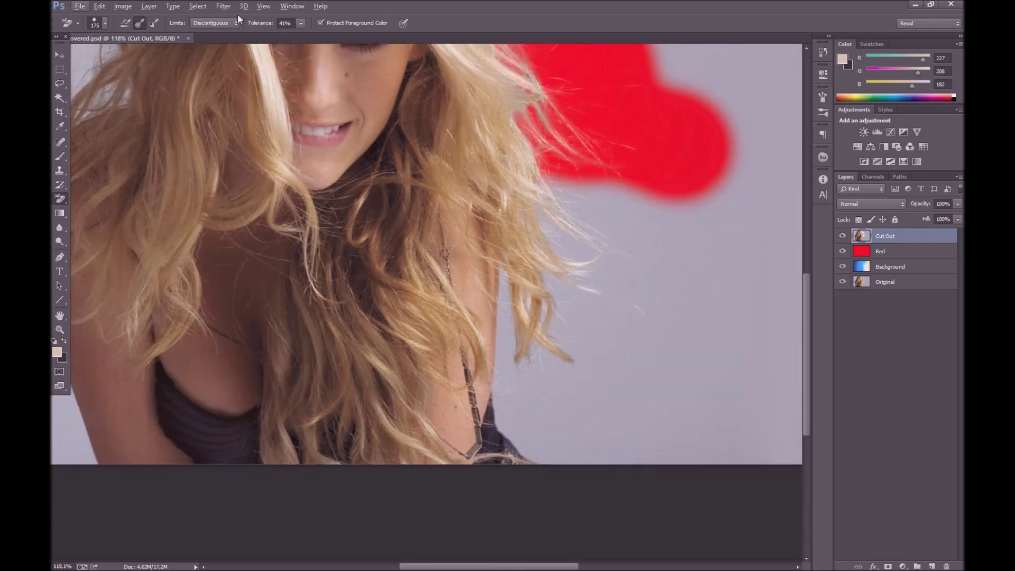
Cancel the colour picker, then test-erase a backdrop patch near the strands and undo it
left_click(58, 350)
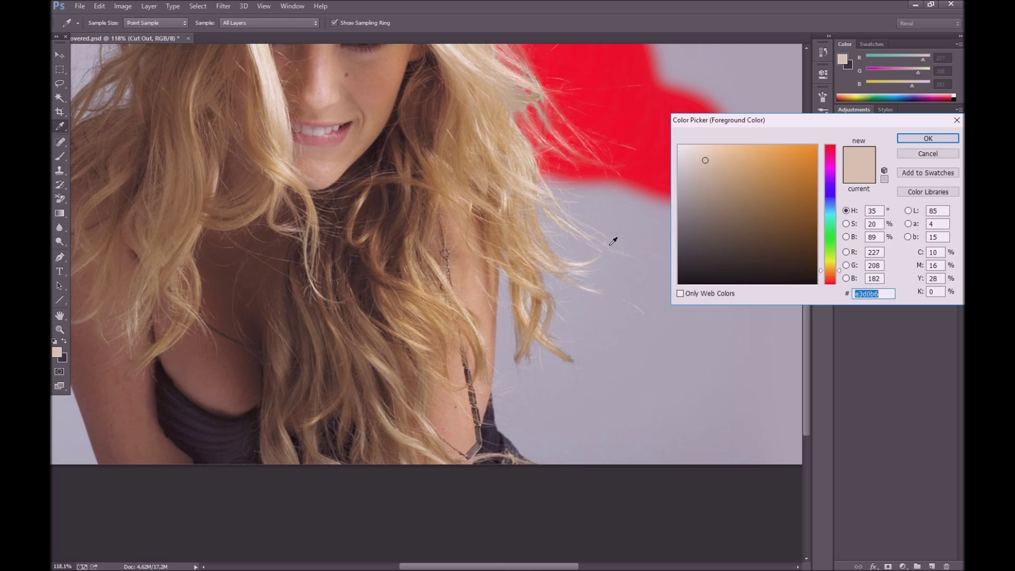
key("Escape")
scroll(600, 258, "up", 5)
left_click(578, 266)
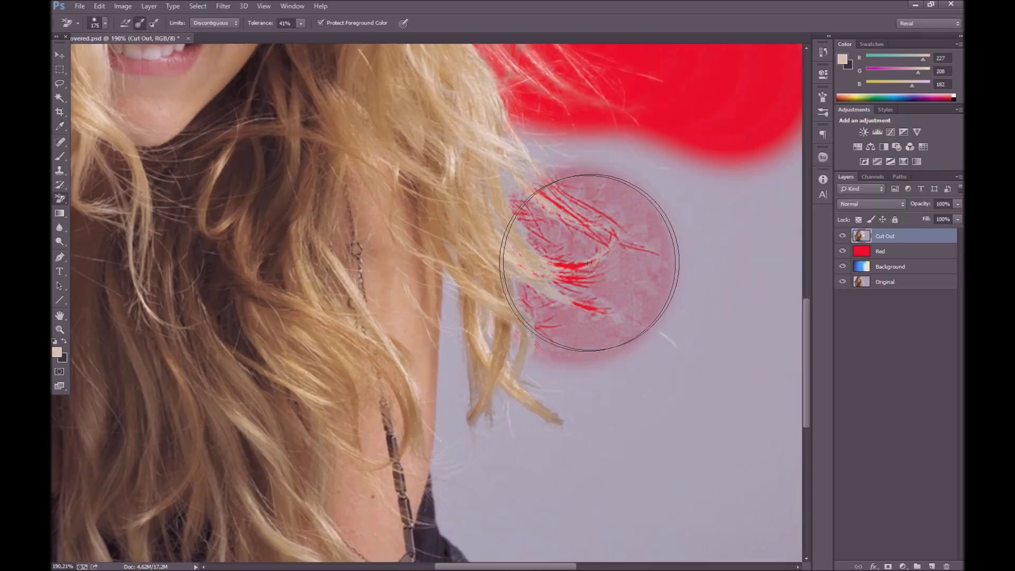
key("ctrl+z")
Make a lighter hair-strand tone the foreground colour and erase the backdrop between the strands
left_click(57, 352)
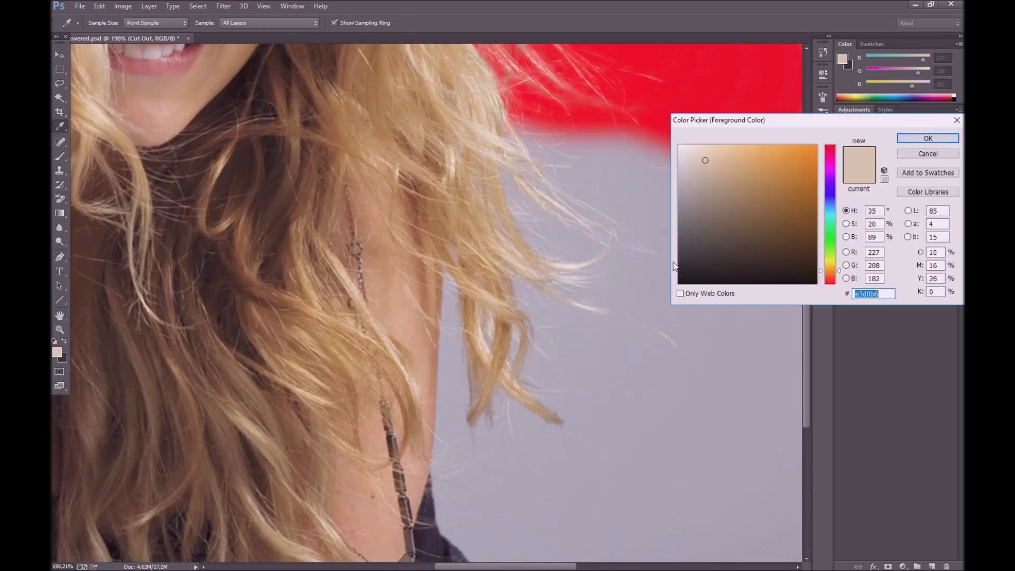
left_click(578, 263)
left_click(928, 138)
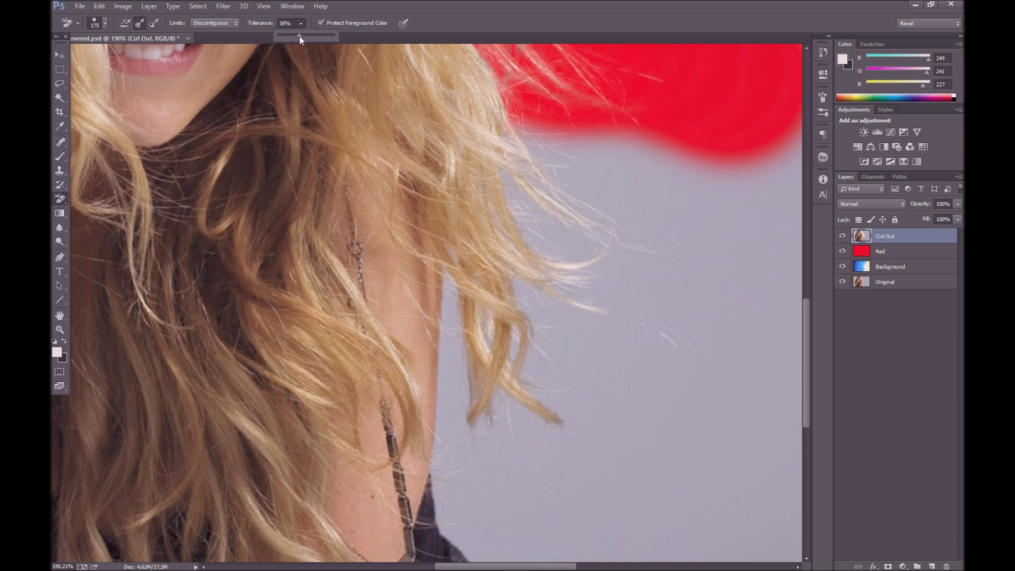
mouse_move(662, 180)
left_mouse_down()
mouse_move(578, 129)
mouse_move(556, 143)
mouse_move(570, 222)
mouse_move(550, 205)
left_mouse_up()
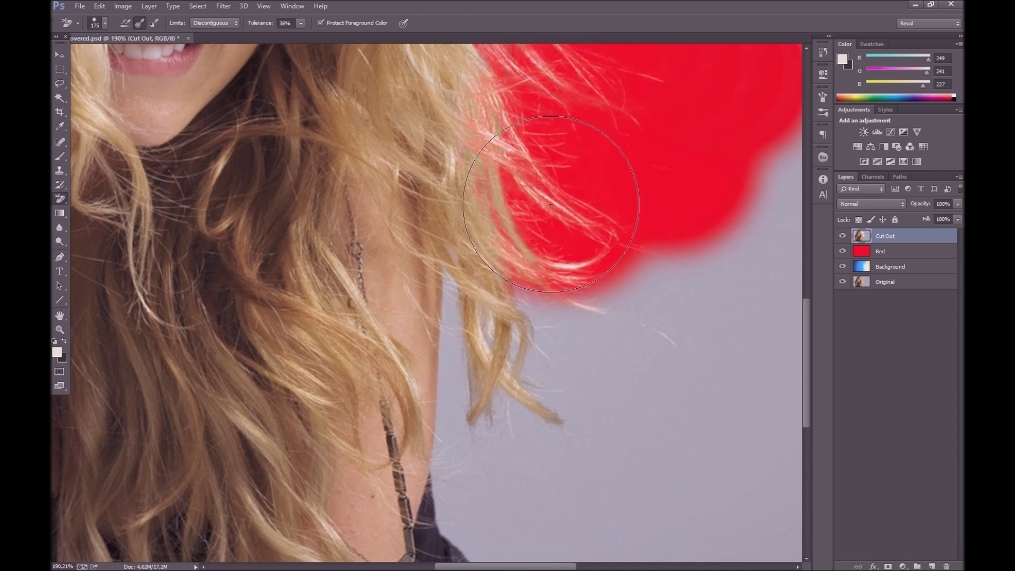
Undo the lower-left patch, then erase grey from the lower right toward the hair and undo a stray stroke
scroll(613, 223, "down", 7)
scroll(526, 308, "up", 4)
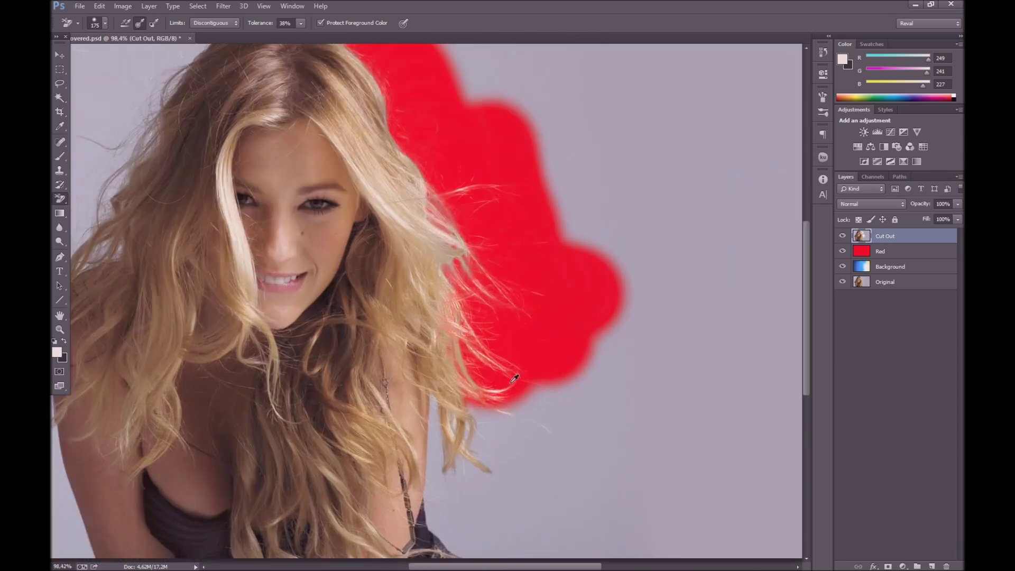
scroll(517, 317, "down", 3)
key("ctrl+z")
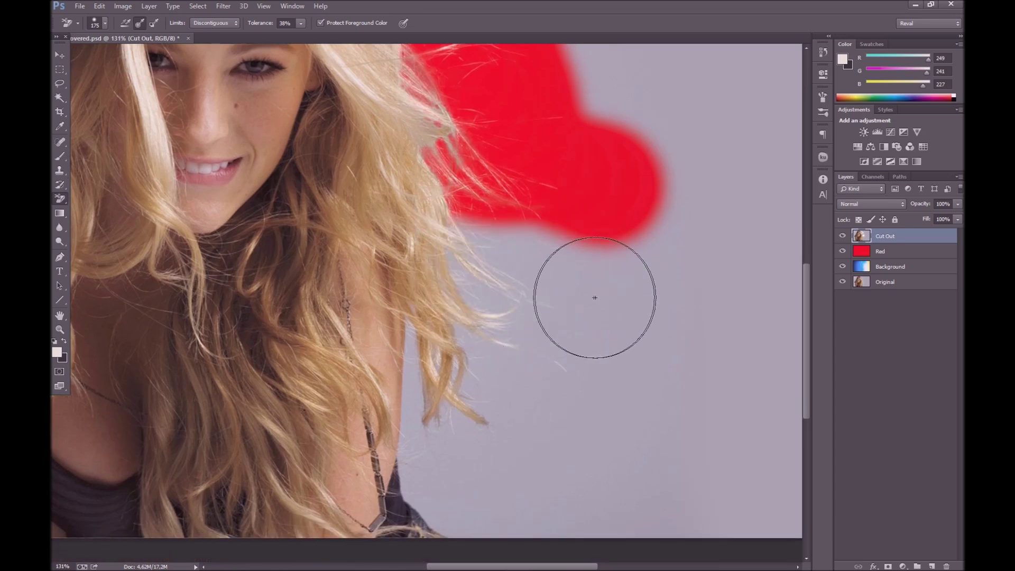
mouse_move(624, 279)
left_mouse_down()
mouse_move(491, 233)
mouse_move(498, 281)
mouse_move(496, 245)
mouse_move(510, 280)
mouse_move(617, 311)
mouse_move(606, 372)
mouse_move(527, 338)
mouse_move(514, 418)
mouse_move(488, 344)
mouse_move(484, 456)
mouse_move(465, 456)
mouse_move(476, 420)
mouse_move(477, 362)
left_mouse_up()
scroll(521, 373, "down", 3)
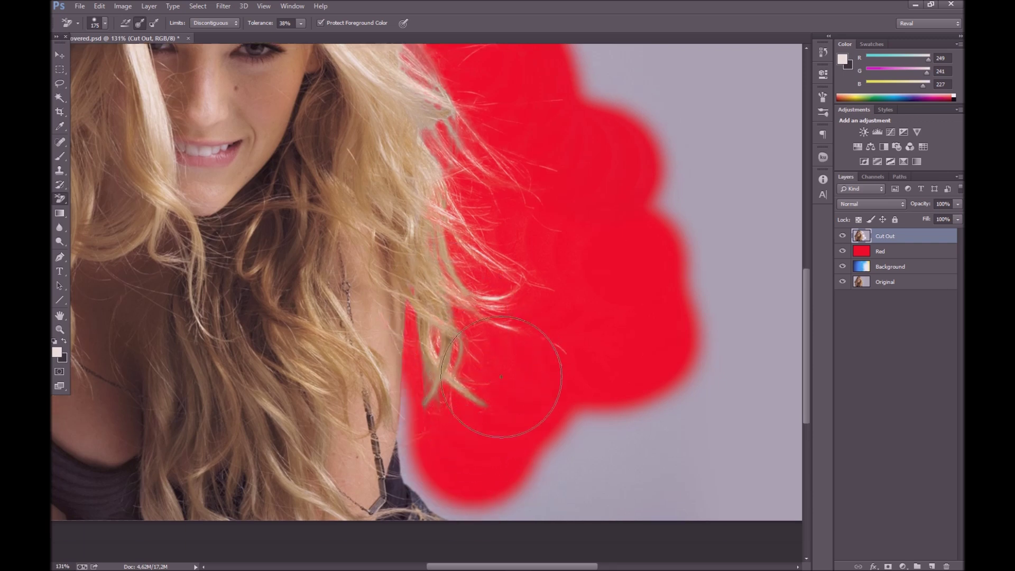
left_click_drag(532, 419, 524, 390)
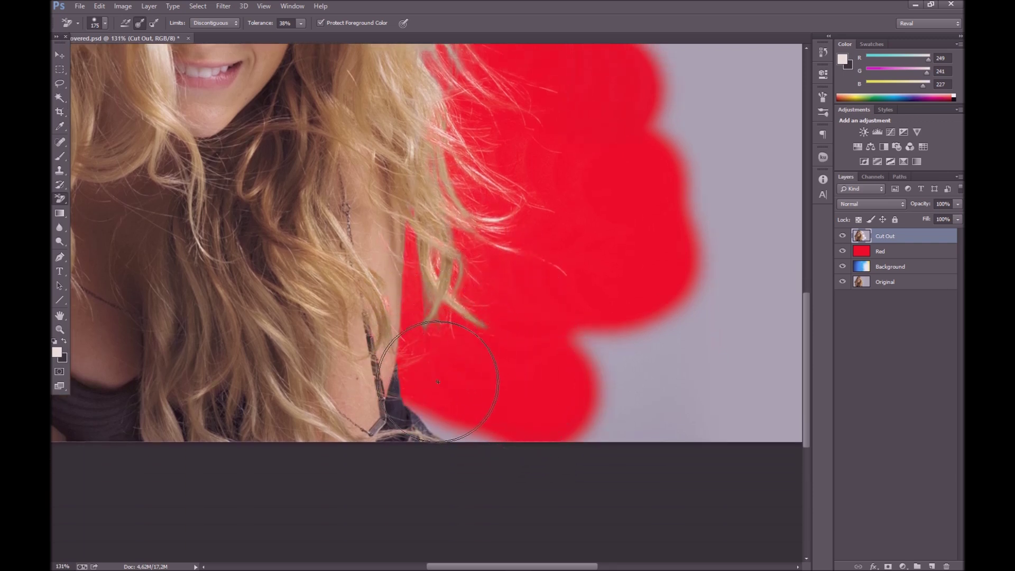
key("ctrl+z")
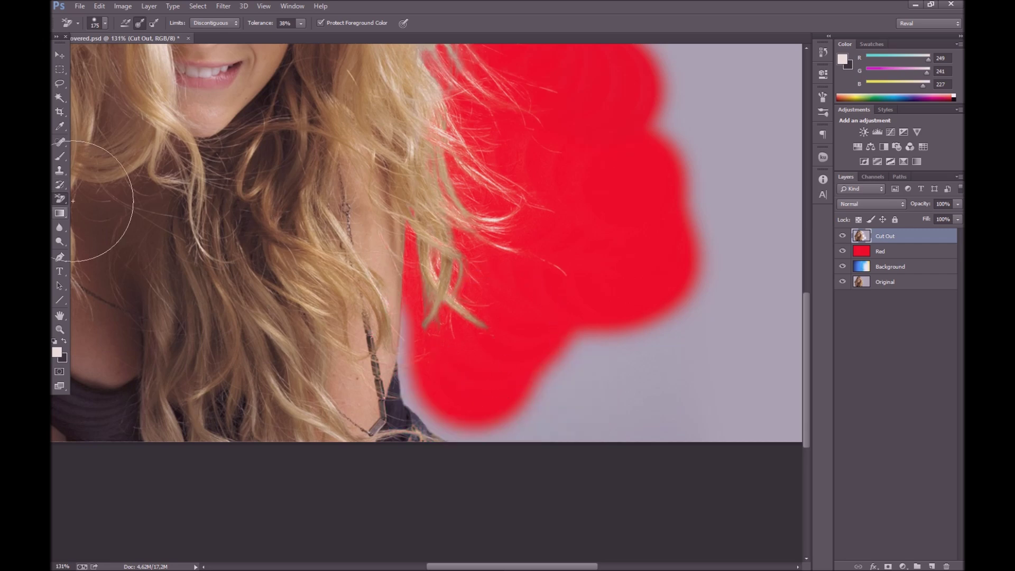
Erase across the lower right and beside the arm with a 90 brush, then undo both erasures
mouse_move(567, 395)
left_mouse_down()
mouse_move(536, 413)
mouse_move(528, 395)
mouse_move(513, 406)
mouse_move(490, 395)
left_mouse_up()
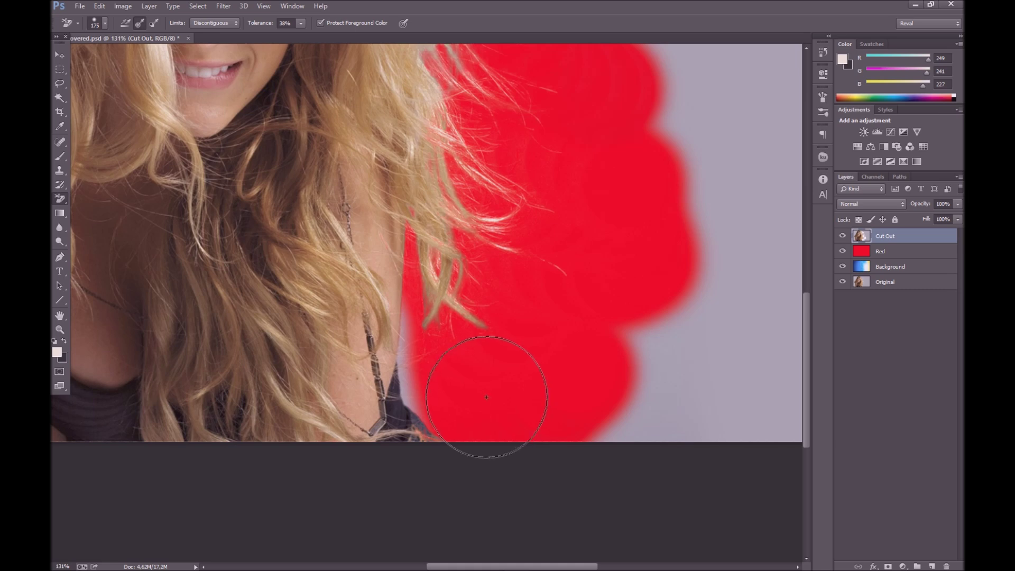
key("bracketleft")
key("bracketleft")
key("bracketleft")
key("bracketleft")
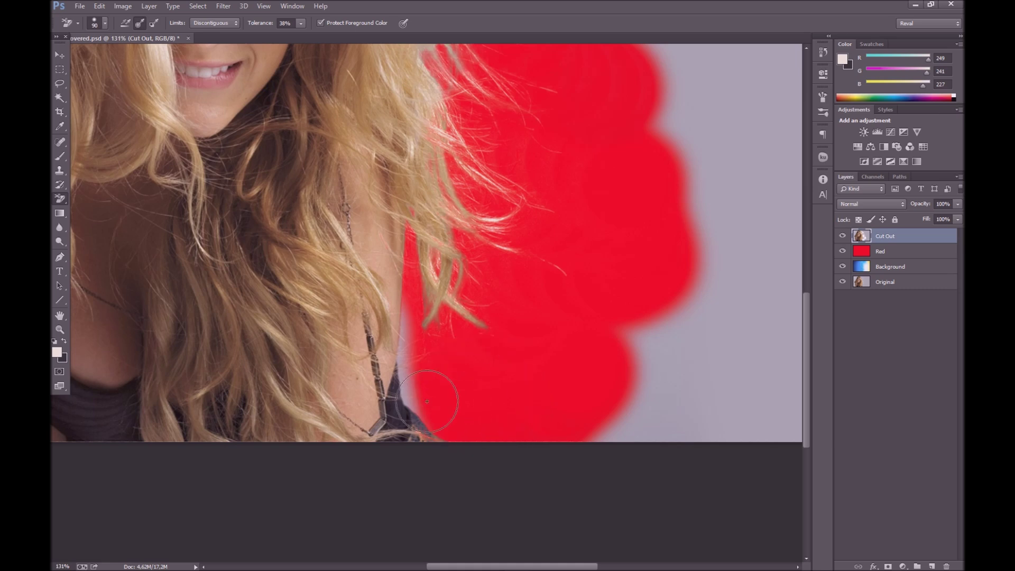
left_click_drag(409, 375, 417, 397)
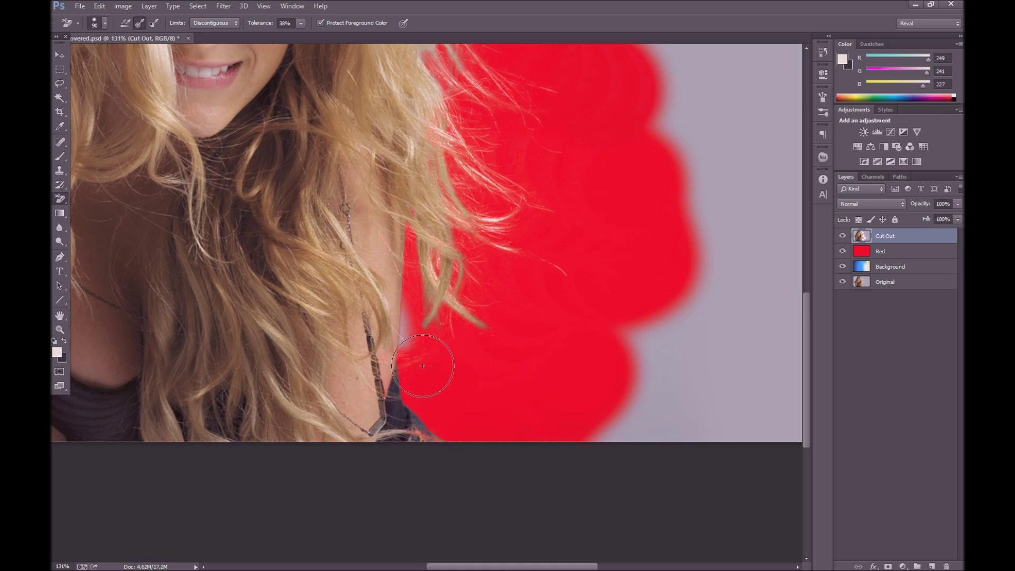
key("ctrl+alt+z")
key("ctrl+alt+z")
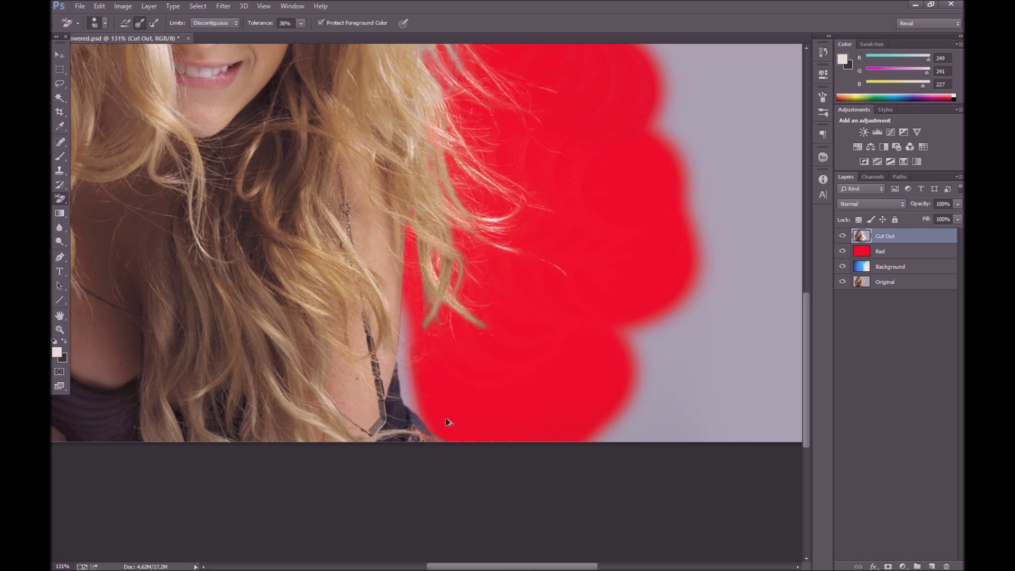
key("ctrl+alt+z")
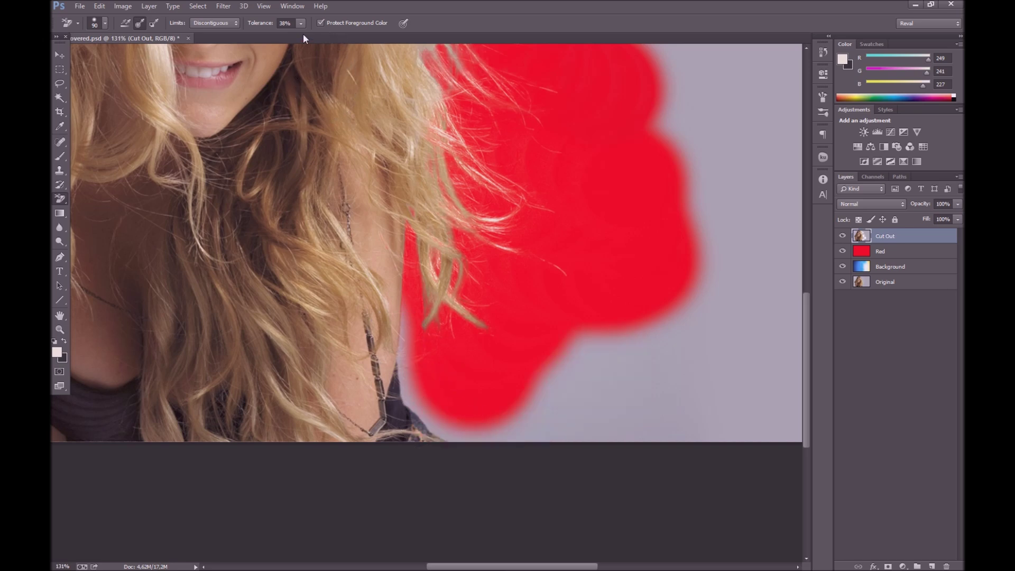
At 27% tolerance, erase the remaining grey near the necklace
left_click_drag(298, 36, 294, 34)
mouse_move(447, 373)
left_mouse_down()
mouse_move(457, 425)
mouse_move(420, 389)
mouse_move(409, 321)
left_mouse_up()
scroll(483, 379, "down", 7)
scroll(416, 346, "down", 1)
scroll(416, 347, "up", 2)
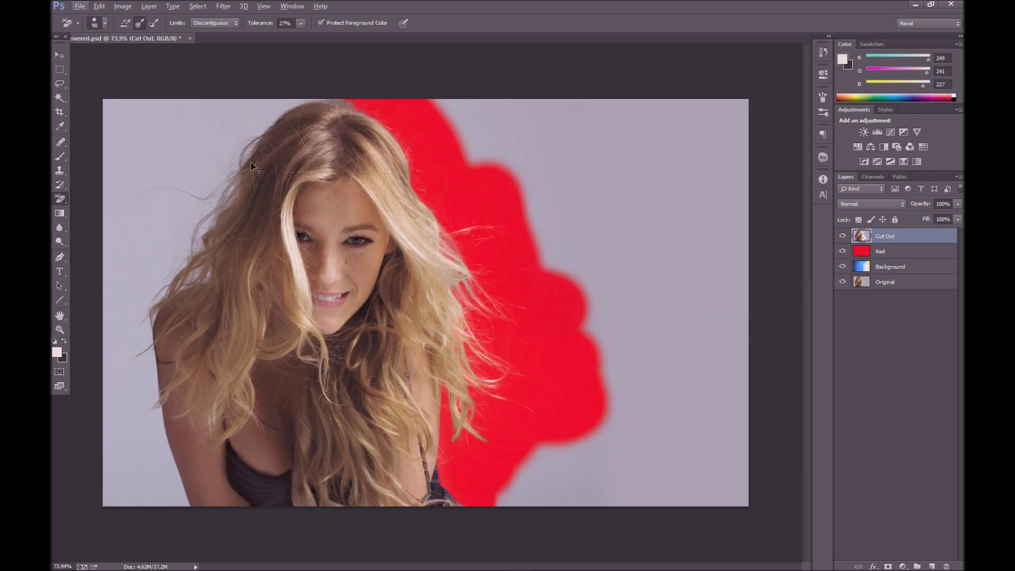
scroll(243, 106, "up", 4)
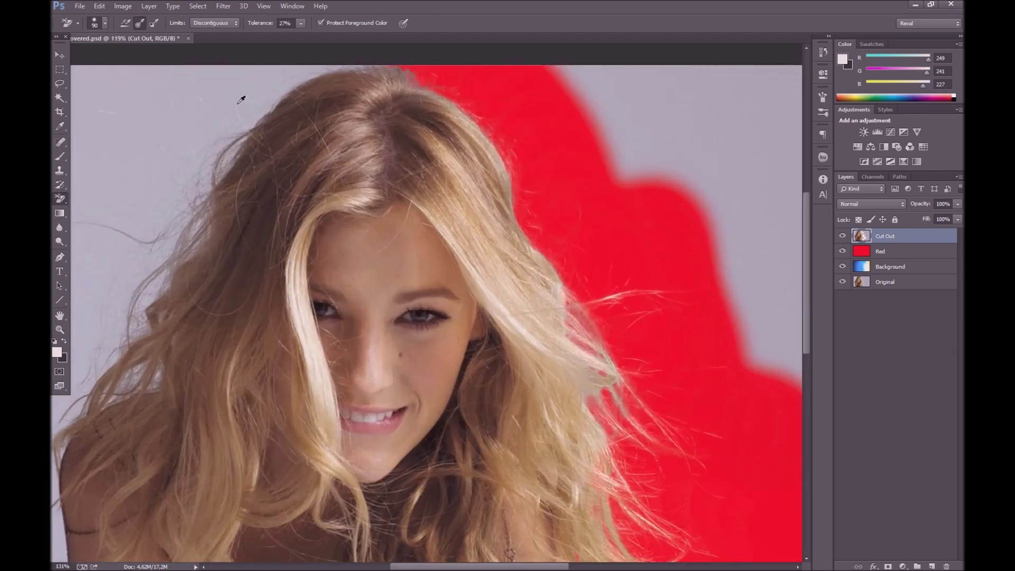
scroll(248, 109, "left", 1)
scroll(281, 115, "up", 3)
scroll(267, 158, "up", 2)
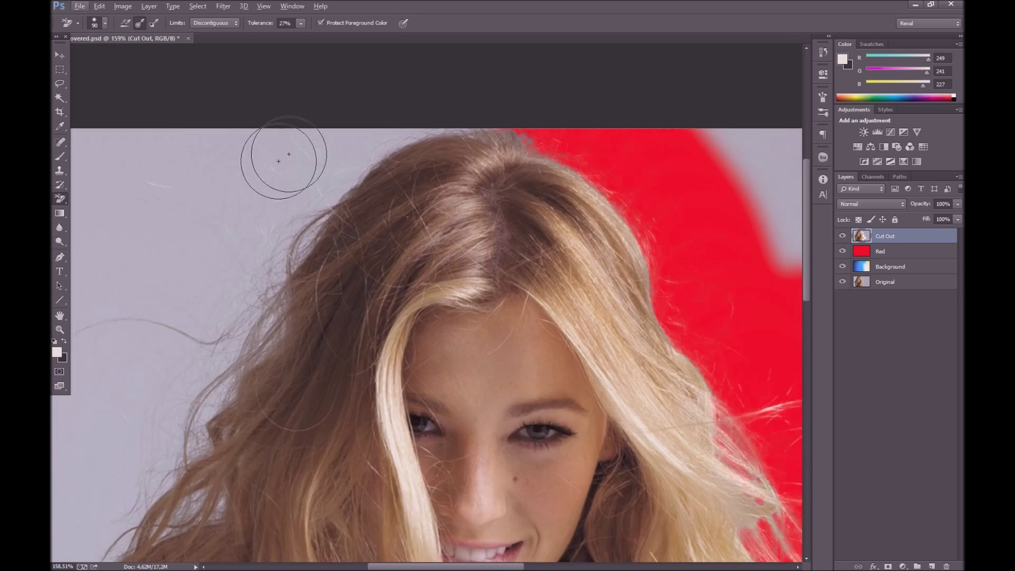
Erase grey above the top of the hair, undoing an extra stroke left of it
mouse_move(301, 125)
left_mouse_down()
mouse_move(346, 137)
mouse_move(476, 114)
mouse_move(397, 113)
mouse_move(297, 136)
mouse_move(360, 158)
mouse_move(313, 184)
mouse_move(220, 149)
mouse_move(342, 180)
mouse_move(256, 168)
mouse_move(213, 136)
mouse_move(202, 159)
left_mouse_up()
scroll(201, 159, "down", 1)
scroll(248, 164, "left", 3)
scroll(294, 170, "down", 1)
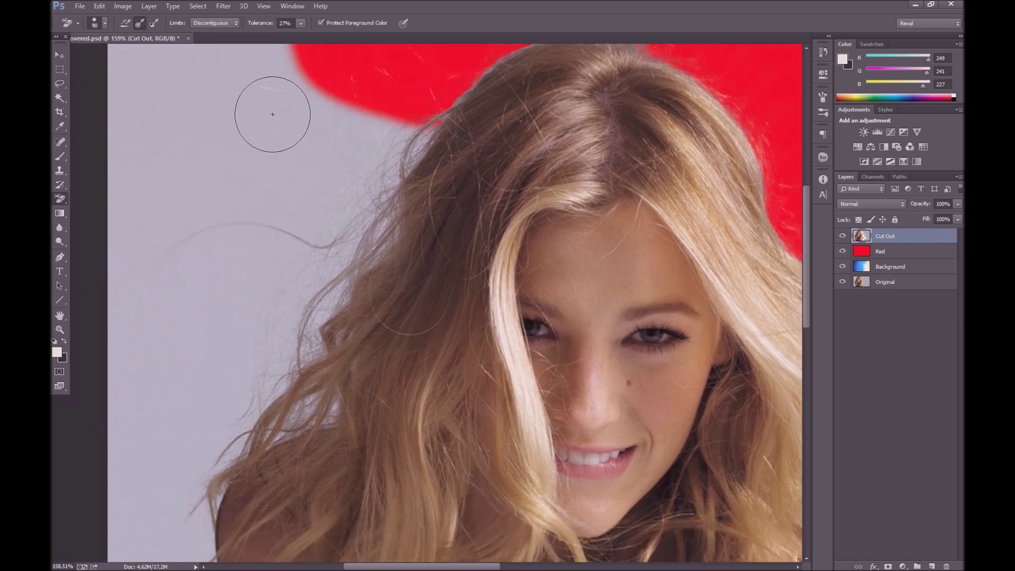
mouse_move(290, 58)
left_mouse_down()
mouse_move(296, 106)
mouse_move(390, 102)
mouse_move(362, 138)
mouse_move(317, 153)
left_mouse_up()
key("ctrl+z")
At 41% tolerance, redo the erasing of the grey backdrop above the hair
left_click(301, 24)
left_click_drag(299, 35, 310, 37)
scroll(336, 88, "up", 1)
mouse_move(449, 75)
left_mouse_down()
mouse_move(565, 59)
mouse_move(446, 72)
mouse_move(564, 44)
left_mouse_up()
key("ctrl+z")
mouse_move(448, 61)
left_mouse_down()
mouse_move(562, 33)
mouse_move(430, 86)
mouse_move(381, 132)
mouse_move(385, 193)
mouse_move(366, 213)
left_mouse_up()
scroll(285, 129, "down", 3)
mouse_move(282, 123)
left_mouse_down()
mouse_move(327, 137)
mouse_move(332, 169)
mouse_move(358, 157)
mouse_move(368, 175)
mouse_move(299, 197)
mouse_move(369, 166)
mouse_move(335, 209)
mouse_move(282, 221)
left_mouse_up()
Erase the grey backdrop left of the hair and down the left side beside the arm
scroll(211, 180, "down", 3)
mouse_move(195, 175)
left_mouse_down()
mouse_move(336, 172)
mouse_move(305, 204)
mouse_move(314, 208)
mouse_move(286, 212)
mouse_move(253, 196)
mouse_move(276, 228)
mouse_move(228, 221)
mouse_move(183, 249)
left_mouse_up()
scroll(181, 186, "down", 4)
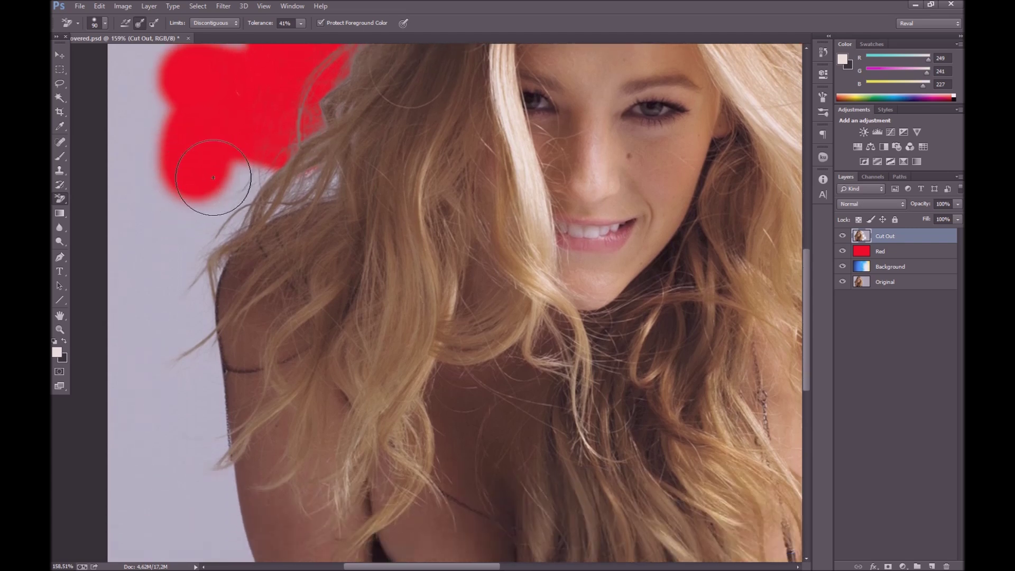
mouse_move(175, 228)
left_mouse_down()
mouse_move(318, 172)
mouse_move(204, 168)
mouse_move(190, 288)
left_mouse_up()
scroll(149, 272, "down", 3)
mouse_move(195, 247)
left_mouse_down()
mouse_move(169, 222)
mouse_move(169, 295)
mouse_move(158, 254)
mouse_move(207, 289)
left_mouse_up()
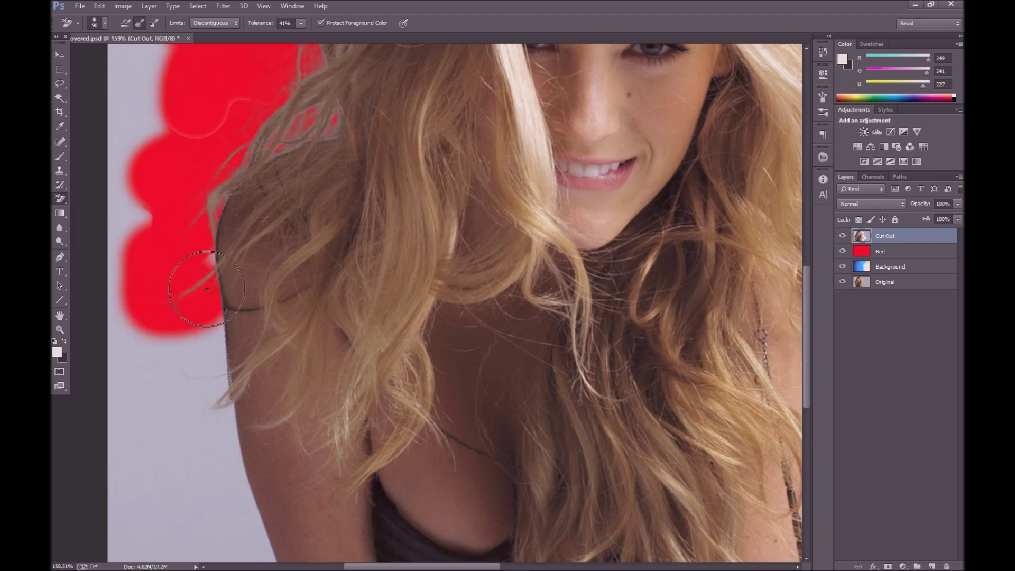
scroll(190, 249, "down", 5)
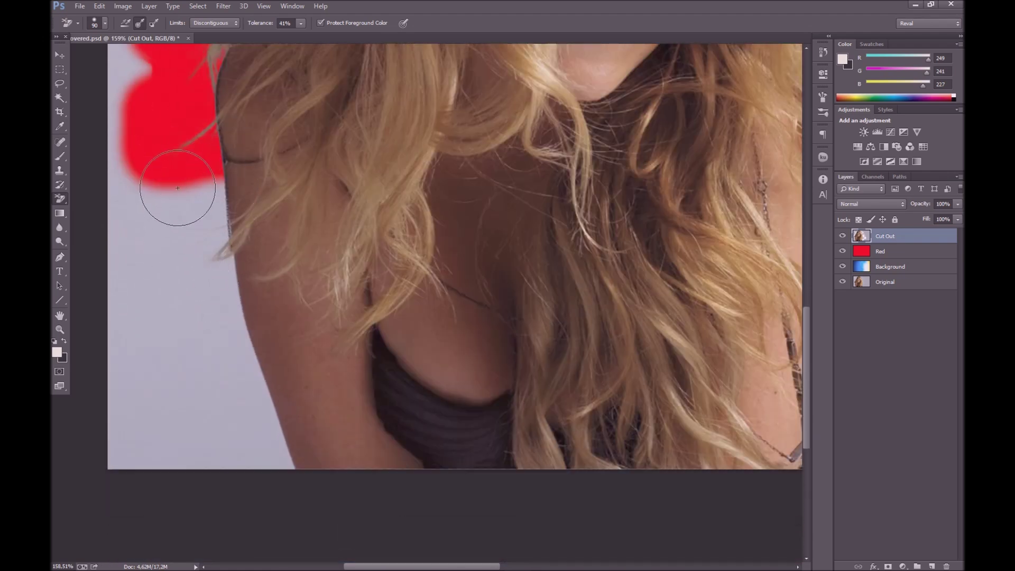
scroll(164, 211, "down", 2)
mouse_move(219, 383)
left_mouse_down()
mouse_move(272, 407)
mouse_move(215, 256)
mouse_move(243, 356)
mouse_move(202, 159)
mouse_move(171, 156)
mouse_move(186, 130)
mouse_move(173, 266)
left_mouse_up()
Select the grey area on the image's right side with the Rectangular Marquee and delete it
scroll(238, 250, "down", 5)
scroll(354, 222, "up", 2)
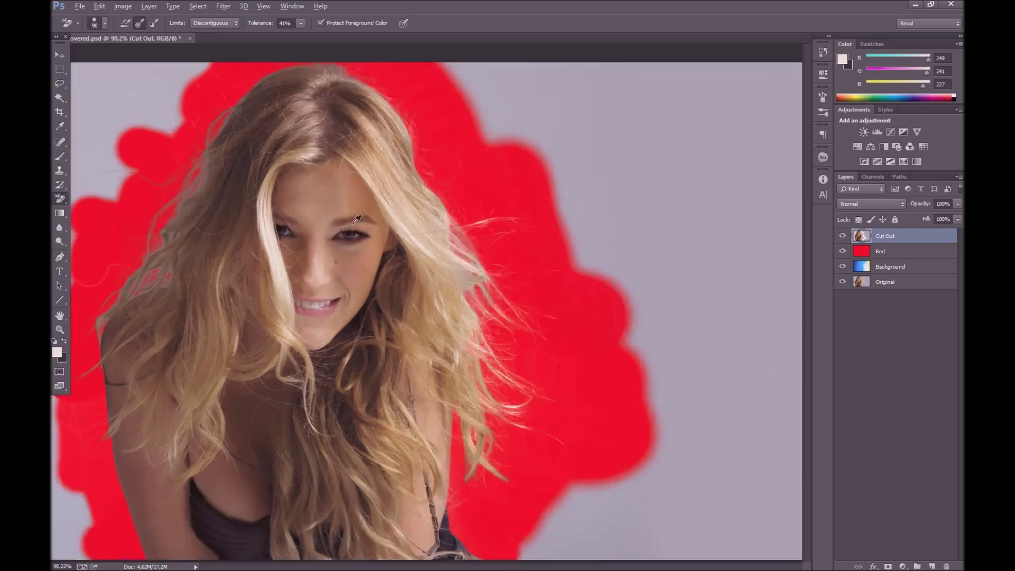
scroll(218, 196, "up", 10)
scroll(217, 196, "down", 10)
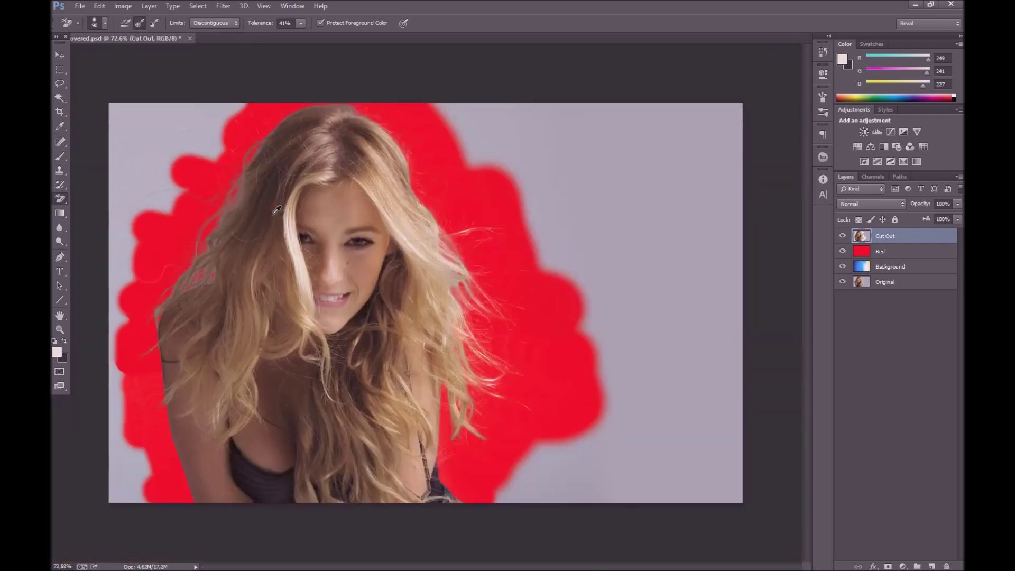
scroll(276, 210, "down", 2)
scroll(294, 295, "up", 1)
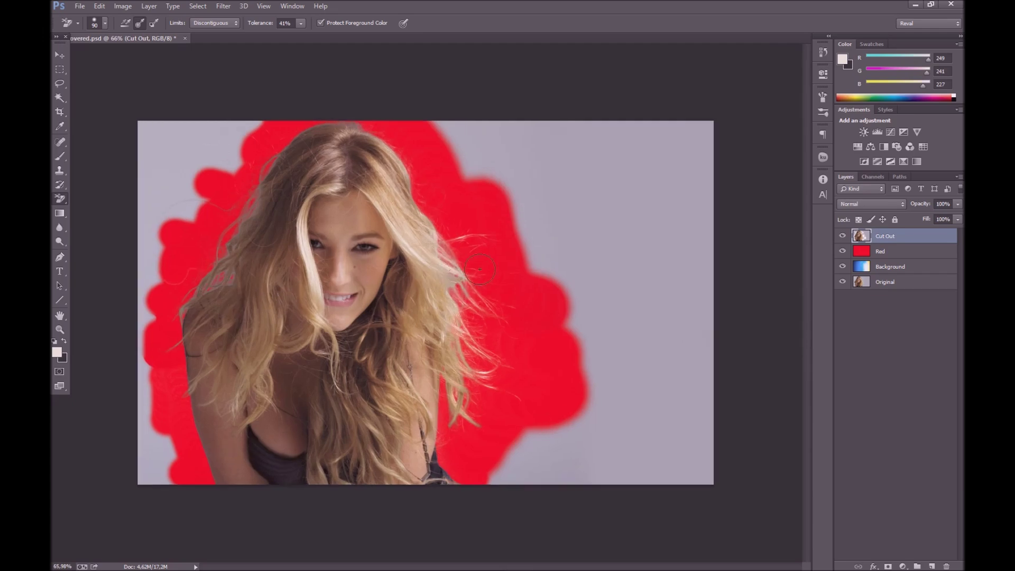
left_click(60, 70)
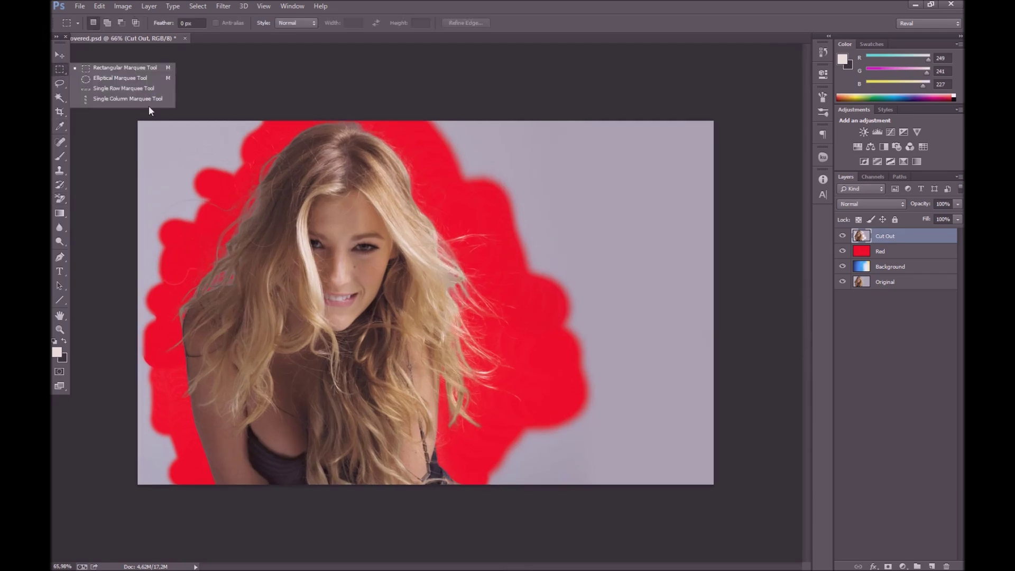
left_click(153, 68)
left_click_drag(772, 98, 505, 508)
key("Delete")
key("ctrl+d")
Delete a thin strip along the image's left edge, then pick the plain Eraser
left_click_drag(88, 79, 162, 504)
key("Delete")
key("ctrl+d")
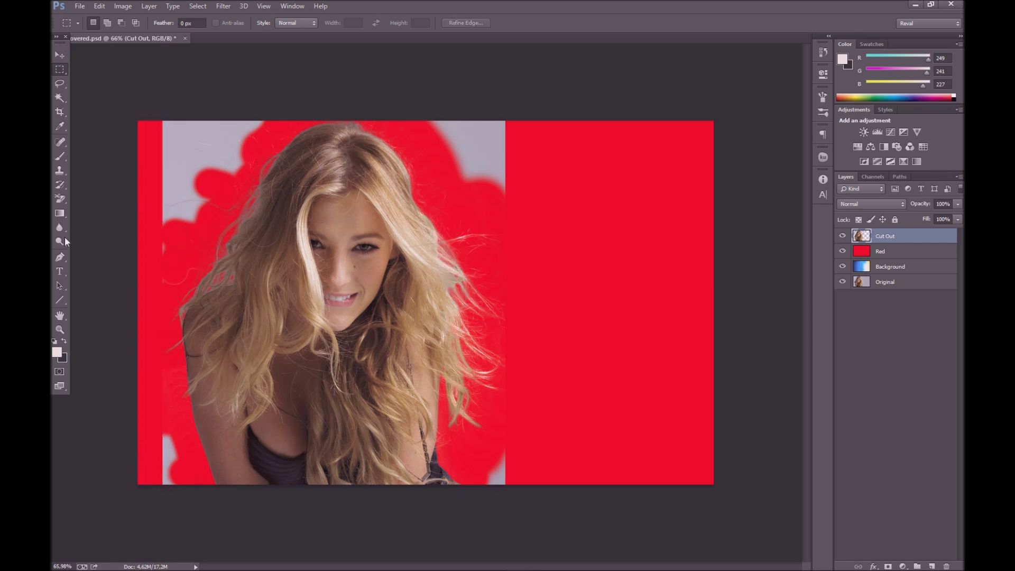
right_click(56, 172)
right_click(59, 199)
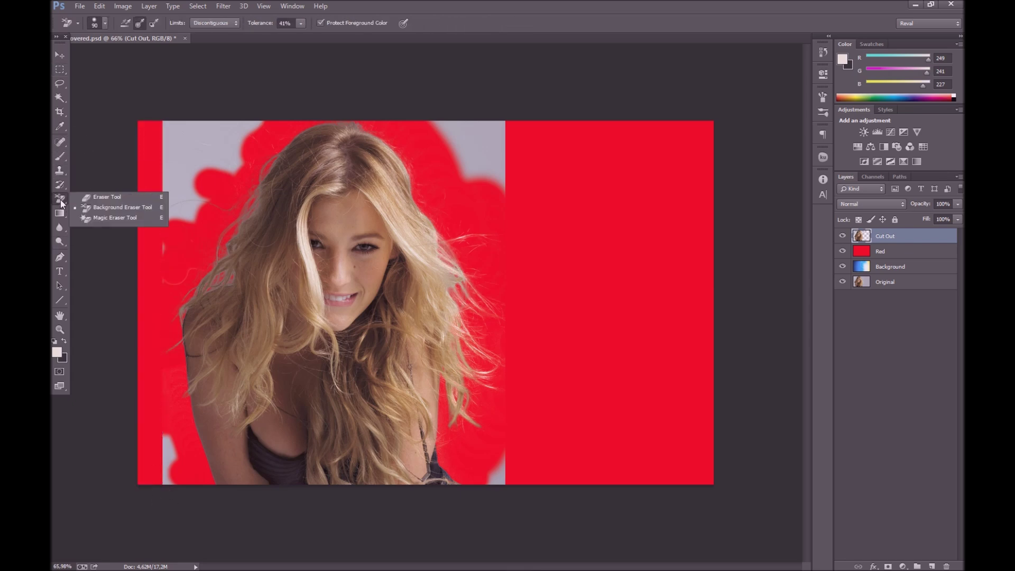
left_click(93, 199)
Erase the grey patch left of the hair with the Background Eraser instead of the plain one
scroll(175, 178, "up", 4)
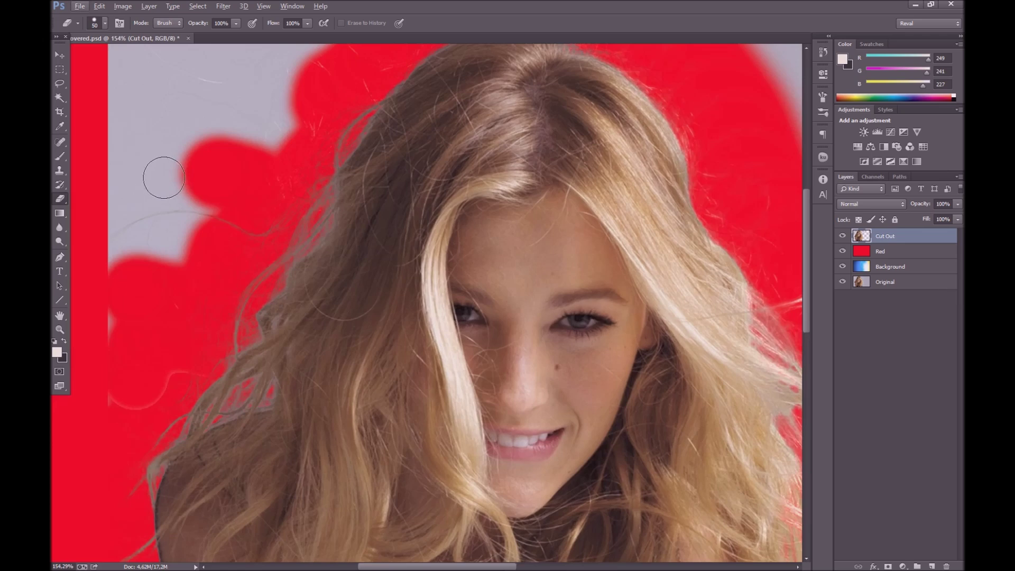
mouse_move(204, 241)
left_mouse_down()
mouse_move(135, 239)
mouse_move(105, 260)
mouse_move(165, 269)
left_mouse_up()
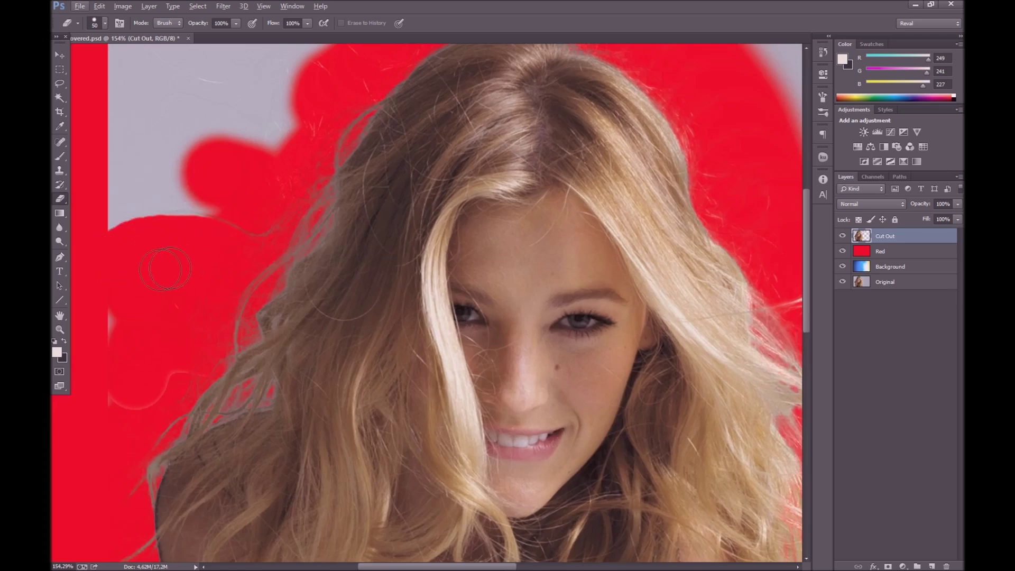
key("ctrl+z")
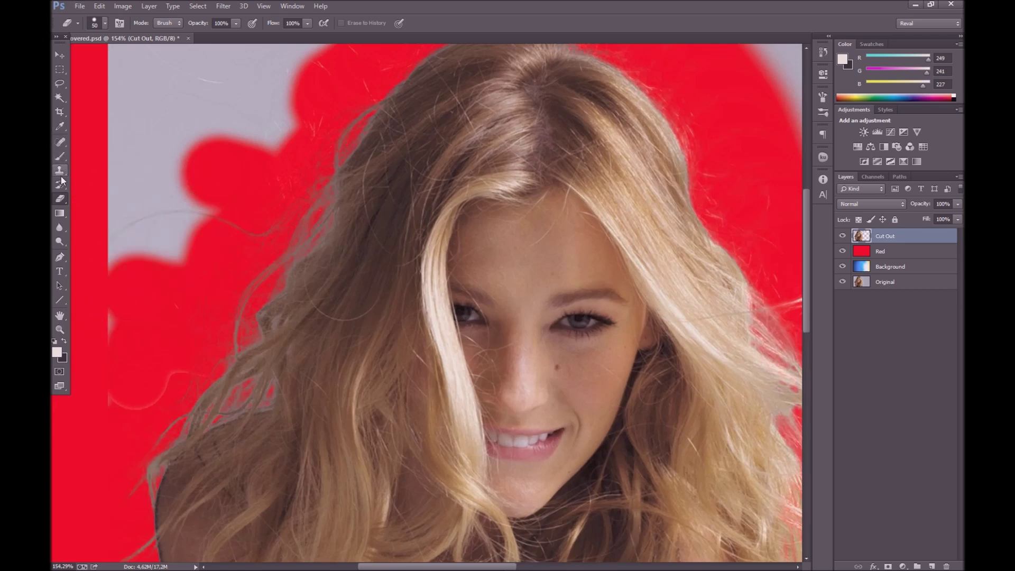
left_click(61, 199)
left_click(101, 207)
mouse_move(177, 211)
left_mouse_down()
mouse_move(141, 209)
mouse_move(131, 219)
mouse_move(151, 204)
mouse_move(103, 280)
left_mouse_up()
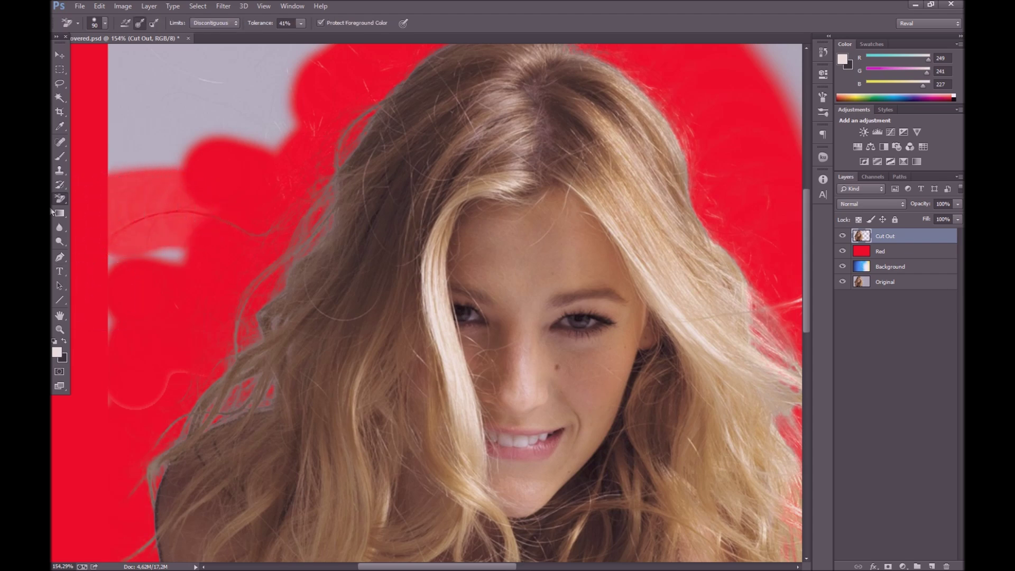
With the plain Eraser at size 80, clear the grey strip at the left and the top-left area
right_click(58, 186)
right_click(59, 199)
left_click(85, 197)
mouse_move(211, 256)
left_mouse_down()
mouse_move(109, 263)
mouse_move(194, 240)
mouse_move(172, 231)
mouse_move(127, 245)
mouse_move(92, 275)
mouse_move(97, 351)
mouse_move(96, 214)
mouse_move(137, 189)
mouse_move(208, 180)
mouse_move(132, 186)
mouse_move(152, 201)
left_mouse_up()
scroll(158, 190, "up", 3)
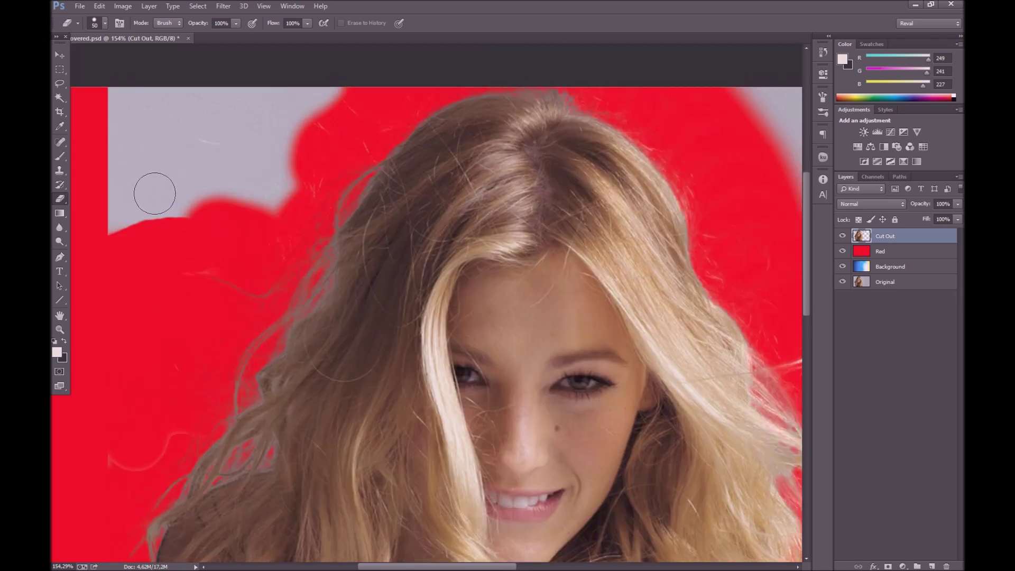
key("bracketright")
key("bracketright")
key("bracketright")
mouse_move(136, 199)
left_mouse_down()
mouse_move(163, 154)
mouse_move(119, 95)
mouse_move(119, 196)
mouse_move(117, 121)
mouse_move(212, 90)
mouse_move(353, 94)
mouse_move(185, 123)
mouse_move(308, 130)
mouse_move(180, 174)
mouse_move(228, 189)
mouse_move(268, 171)
left_mouse_up()
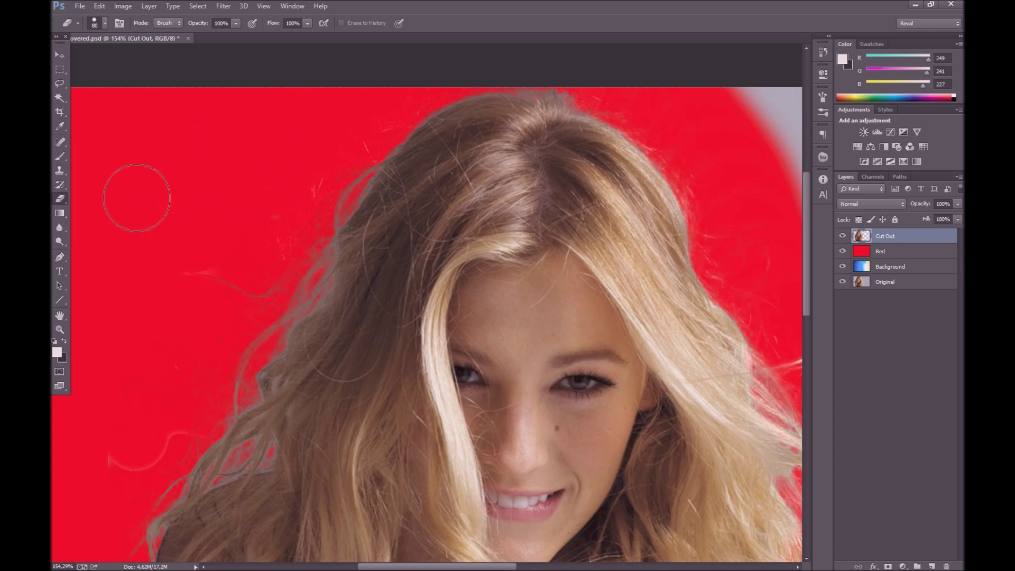
Undo the stroke that cut into the arm, then erase the bottom-left strip and the patch above the head
scroll(136, 198, "down", 5)
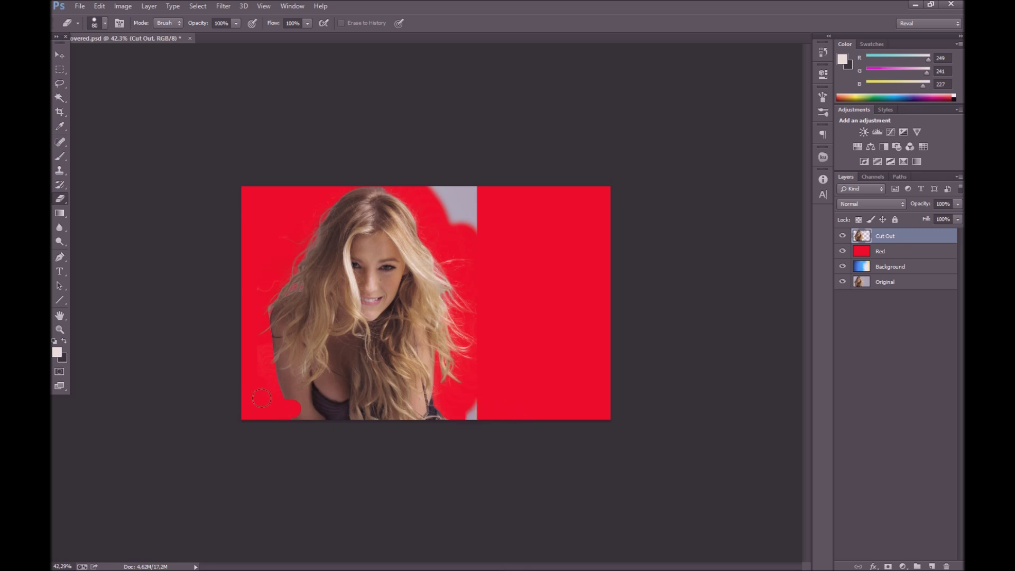
key("ctrl+alt+z")
key("ctrl+alt+z")
left_click_drag(261, 390, 261, 398)
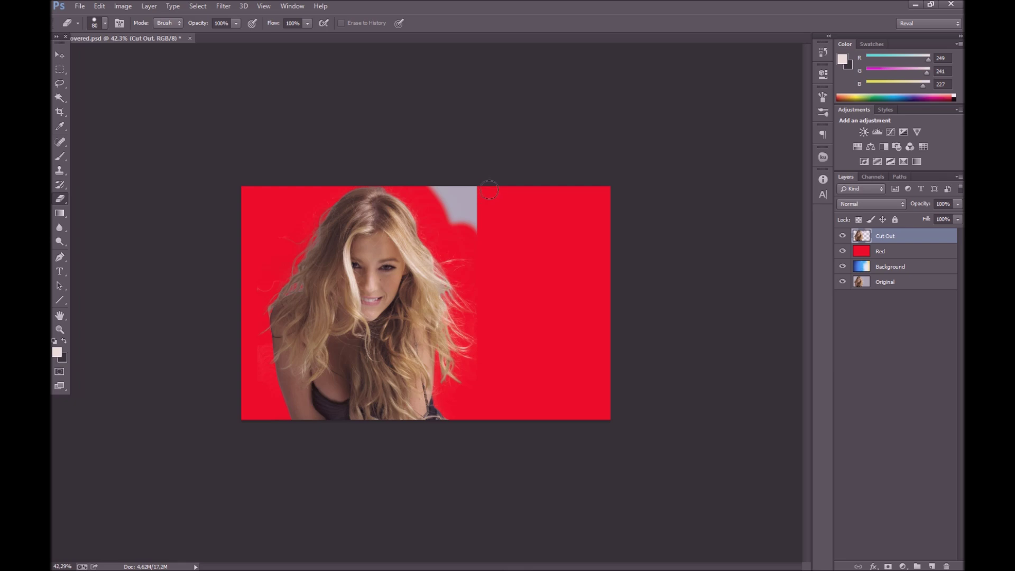
left_click_drag(480, 226, 438, 191)
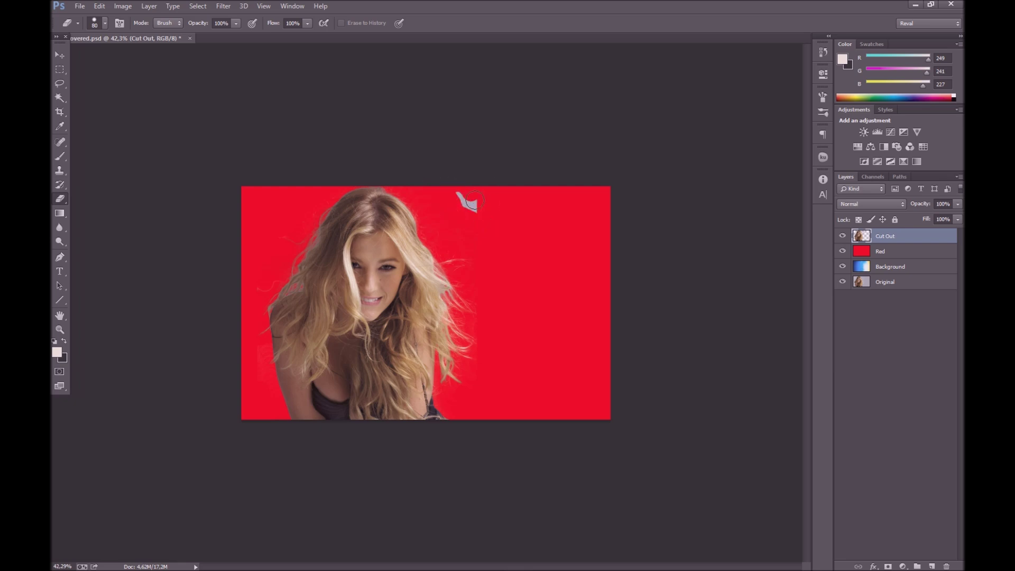
Zoom in on the right-side hair and resize the eraser from 100 down to a 15 px brush
scroll(445, 194, "up", 10)
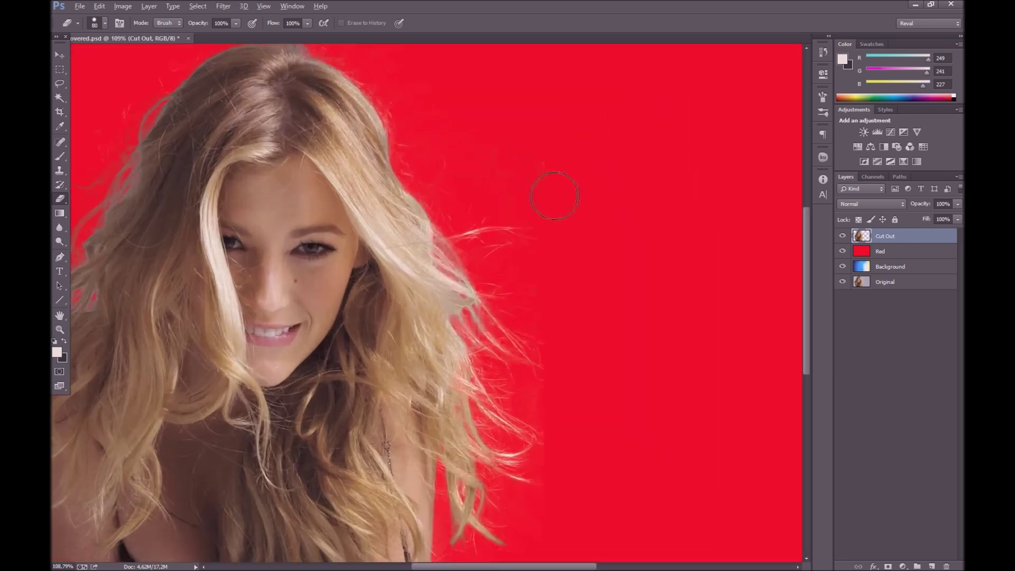
scroll(547, 270, "up", 5)
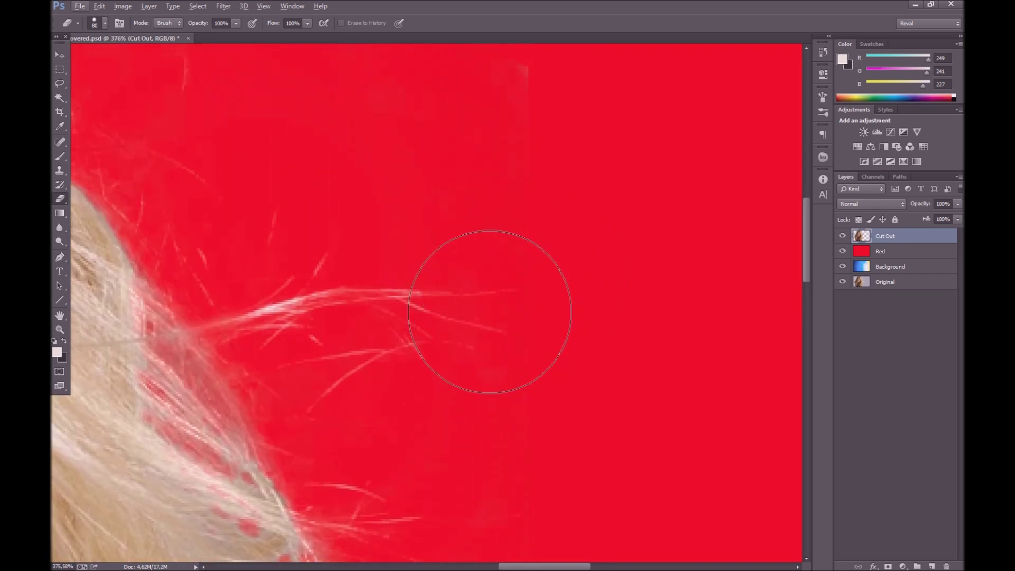
key("bracketright")
key("bracketright")
key("bracketright")
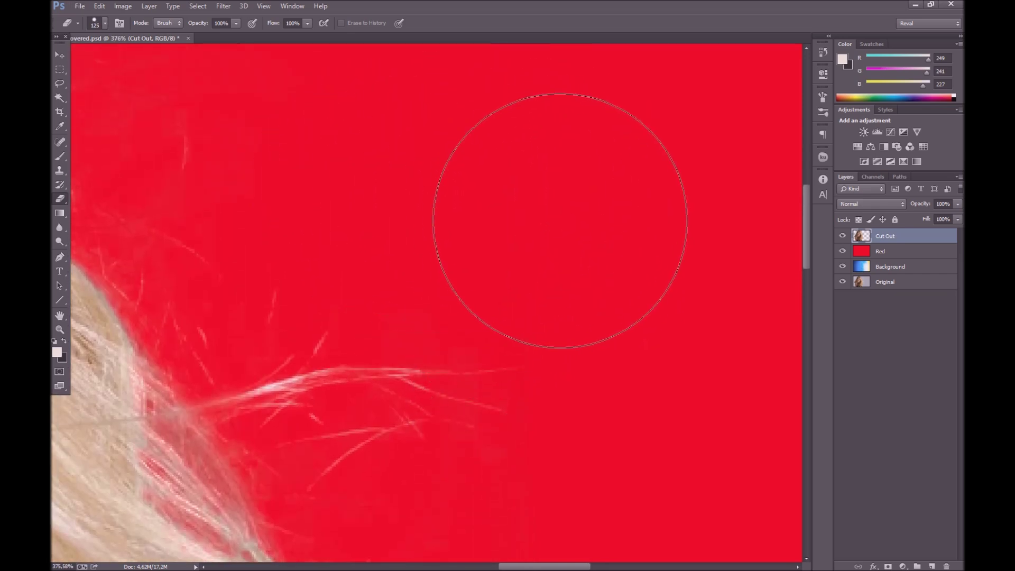
scroll(572, 217, "down", 5)
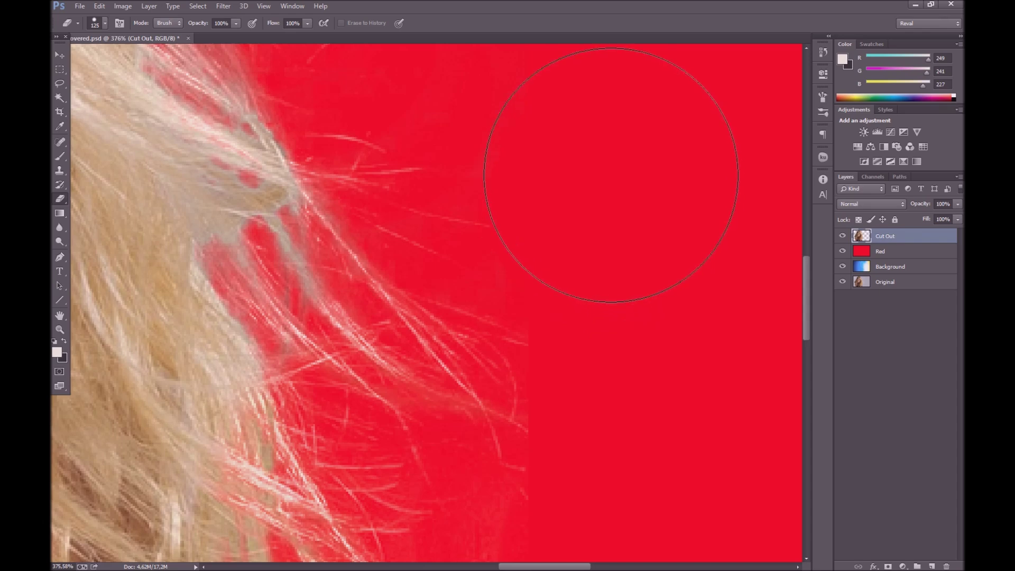
scroll(612, 192, "up", 3)
key("bracketleft")
key("bracketleft")
scroll(600, 181, "up", 2)
key("bracketleft")
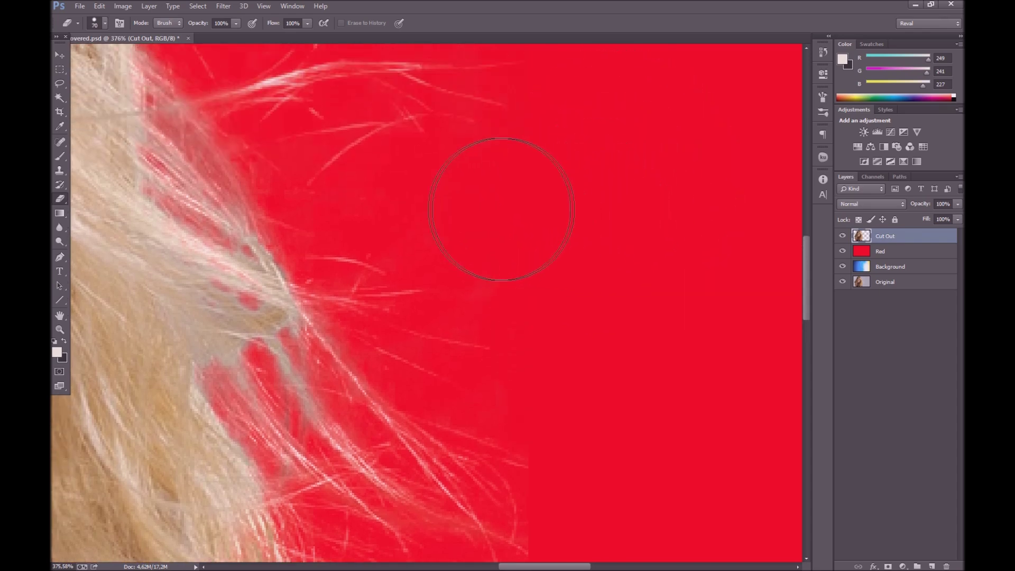
scroll(524, 253, "up", 2)
key("bracketleft")
key("bracketleft")
key("bracketleft")
key("bracketleft")
key("bracketleft")
key("bracketleft")
key("bracketleft")
key("bracketleft")
key("bracketleft")
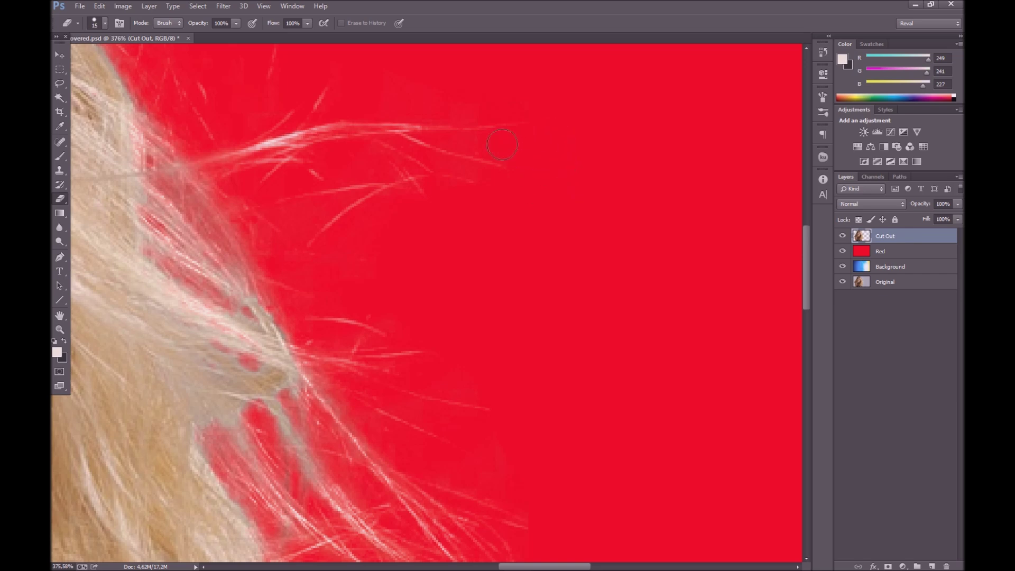
Erase the faint grey traces beside the right-side flyaway strands, then fit the image on screen
scroll(536, 126, "up", 1)
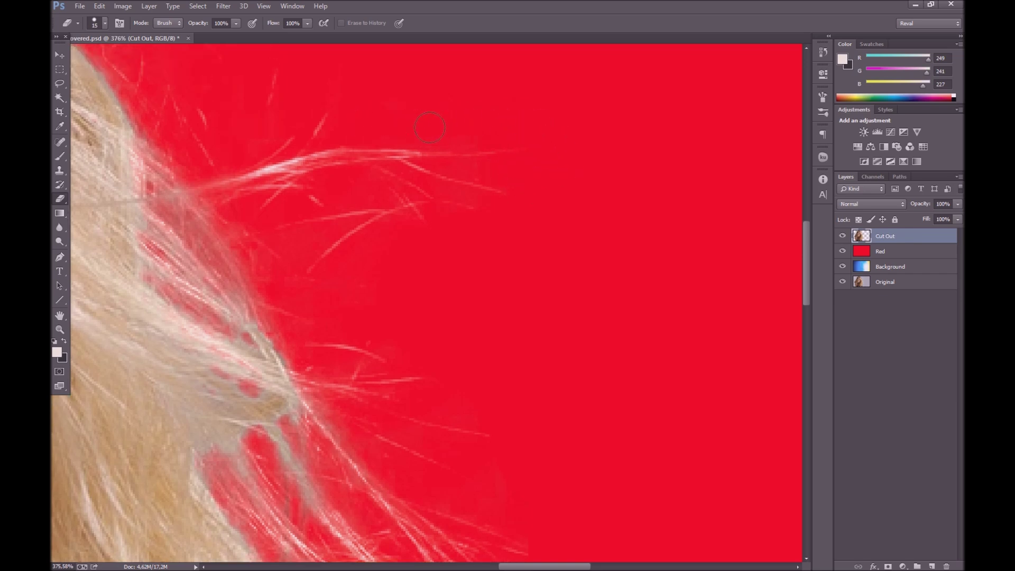
scroll(476, 208, "down", 20)
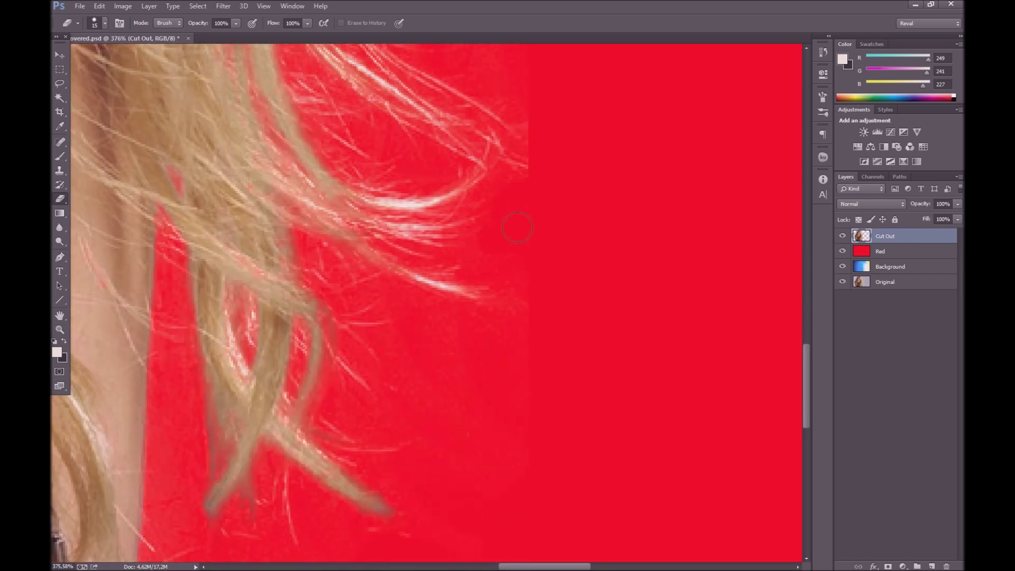
scroll(517, 232, "up", 5)
scroll(519, 218, "down", 12)
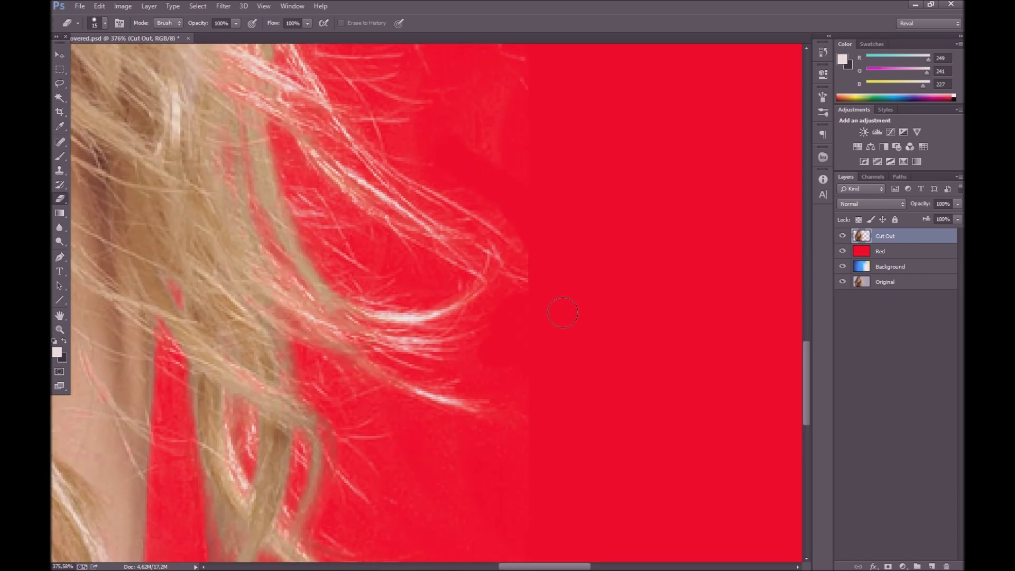
left_click_drag(438, 123, 519, 65)
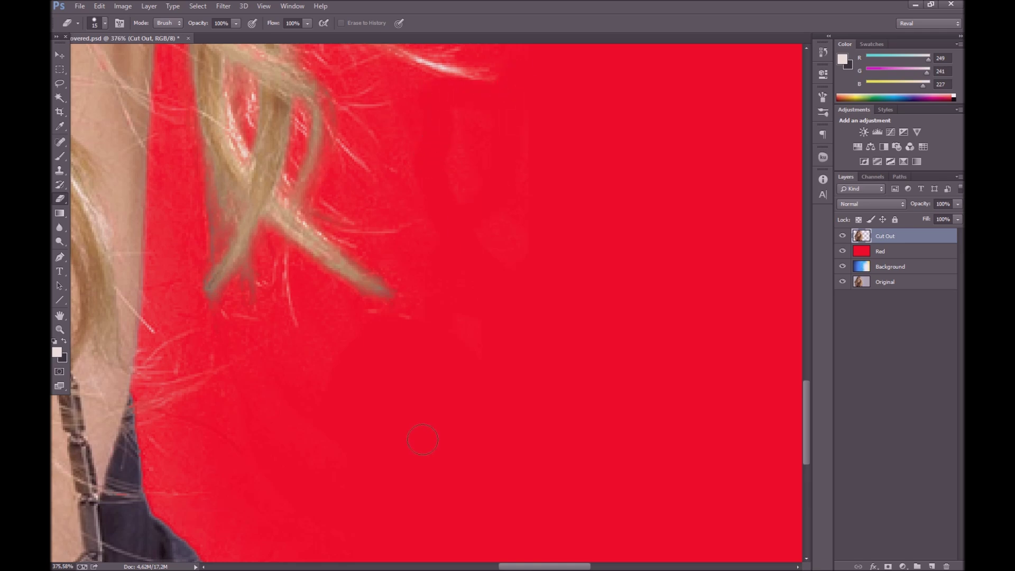
key("ctrl+0")
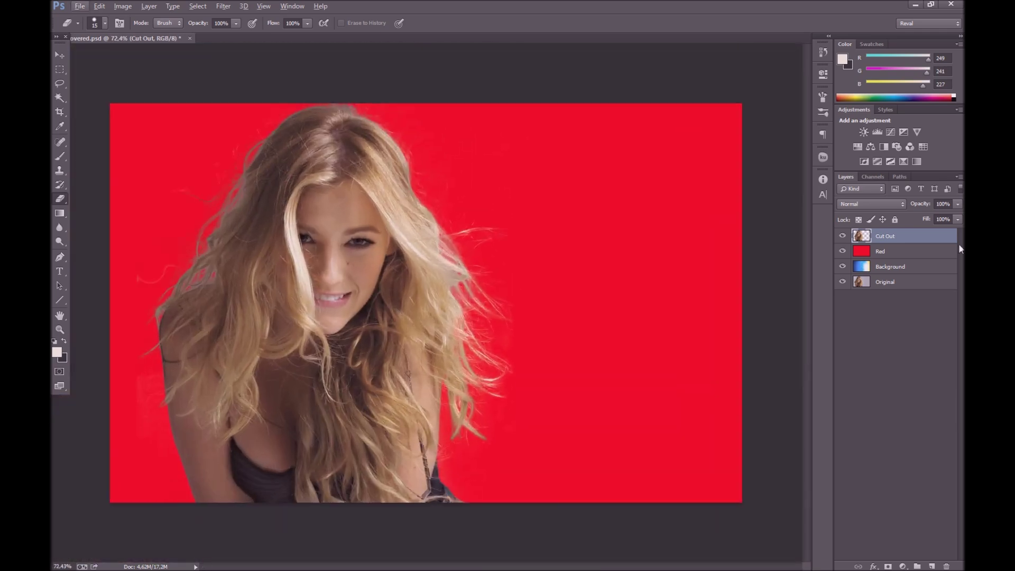
Hide the Red layer to reveal the blue-to-yellow gradient, undo a stray background move, and select Cut Out
left_click(842, 252)
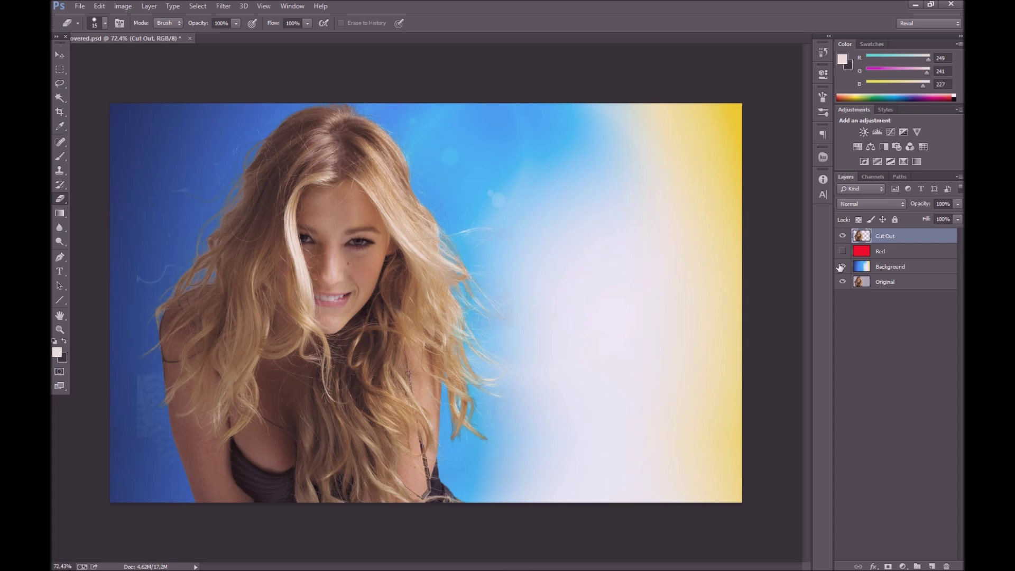
left_click(867, 266)
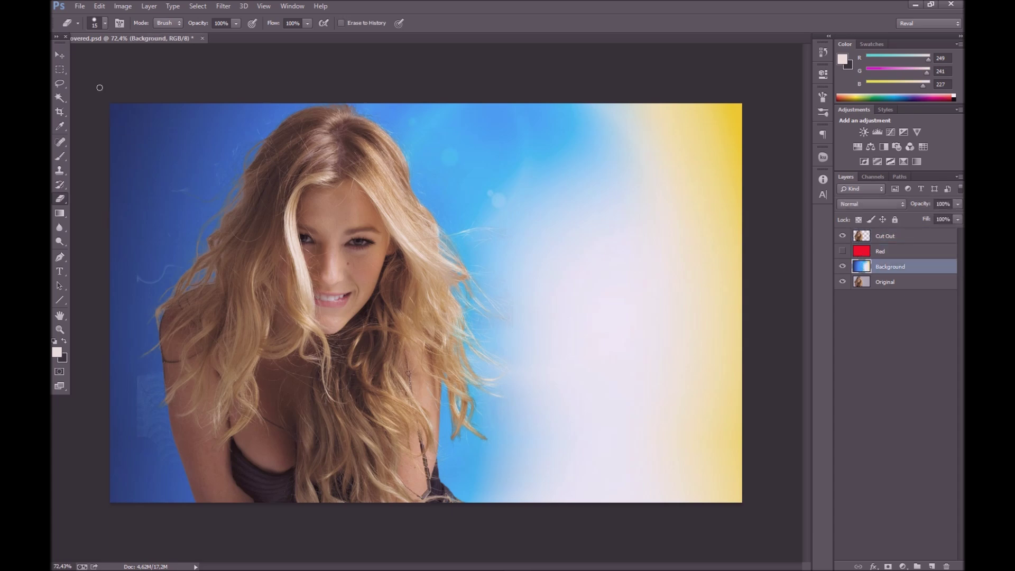
left_click(58, 55)
left_click_drag(299, 320, 468, 324)
key("ctrl+z")
left_click(888, 236)
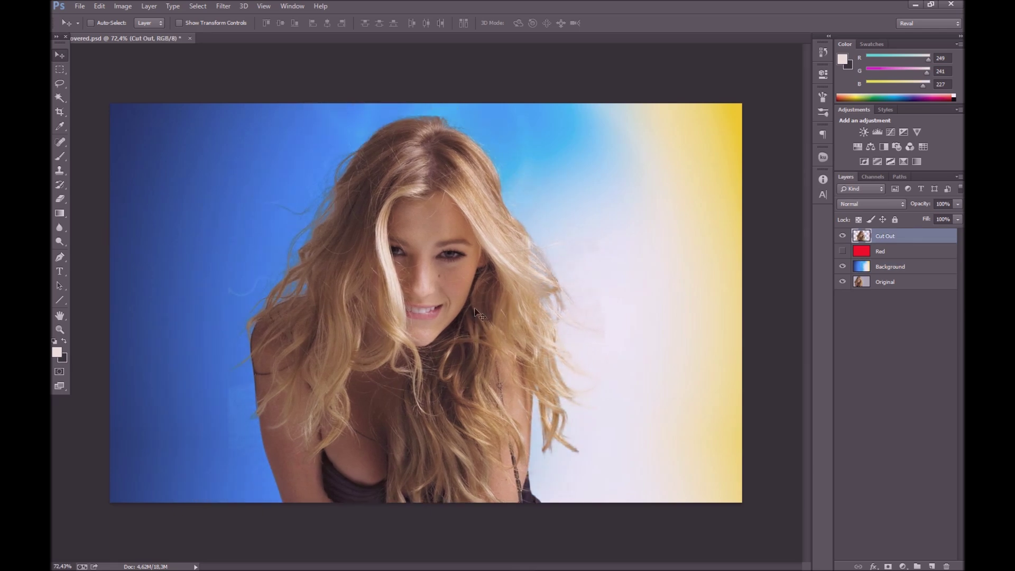
scroll(349, 425, "up", 1)
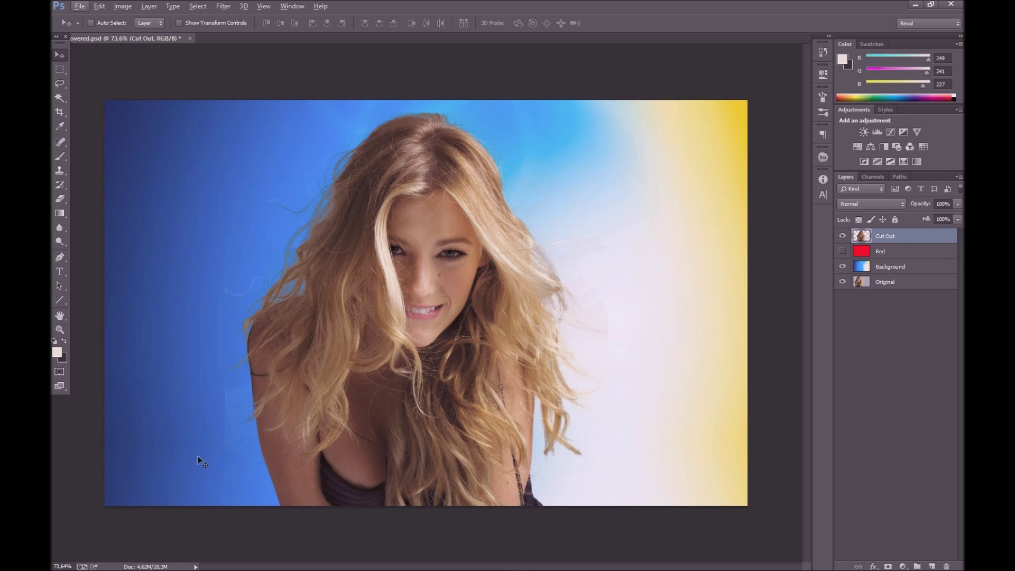
With a 70 px eraser, wipe the faint light hair wisp off the blue left of the woman
scroll(217, 449, "up", 2)
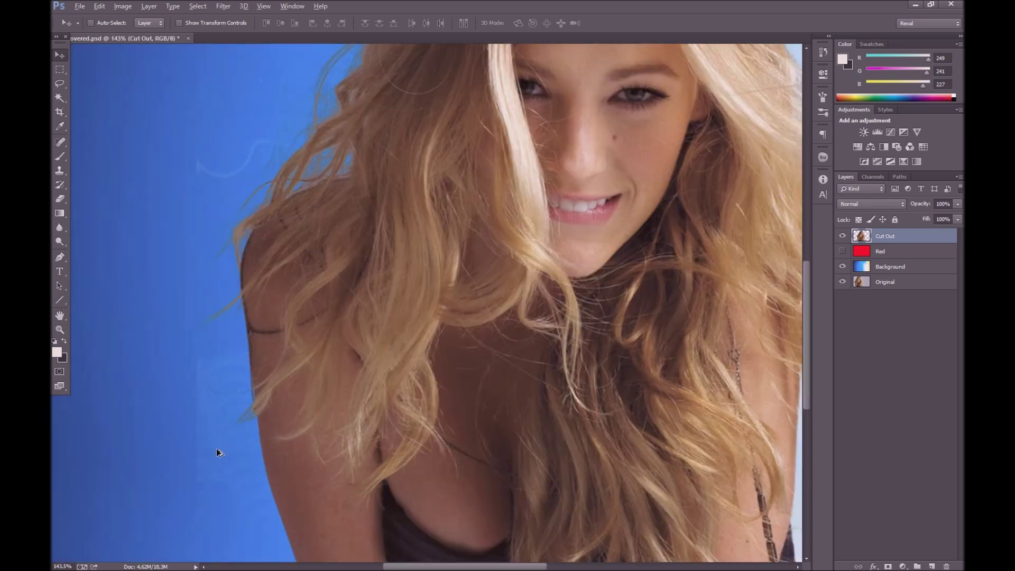
scroll(772, 278, "down", 1)
mouse_move(60, 199)
left_mouse_down()
mouse_move(84, 219)
mouse_move(116, 199)
left_mouse_up()
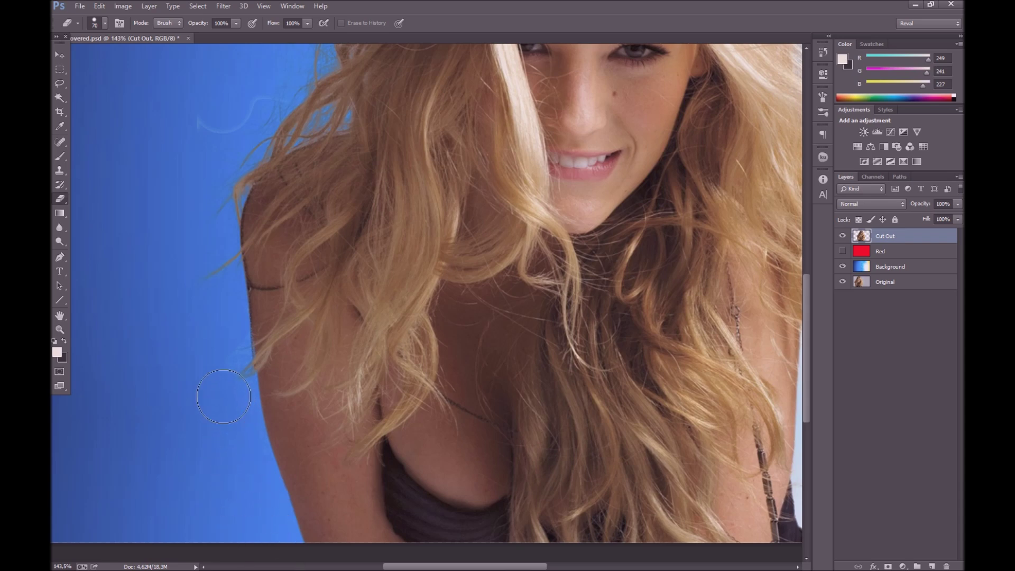
left_click_drag(183, 121, 221, 112)
scroll(397, 178, "down", 8)
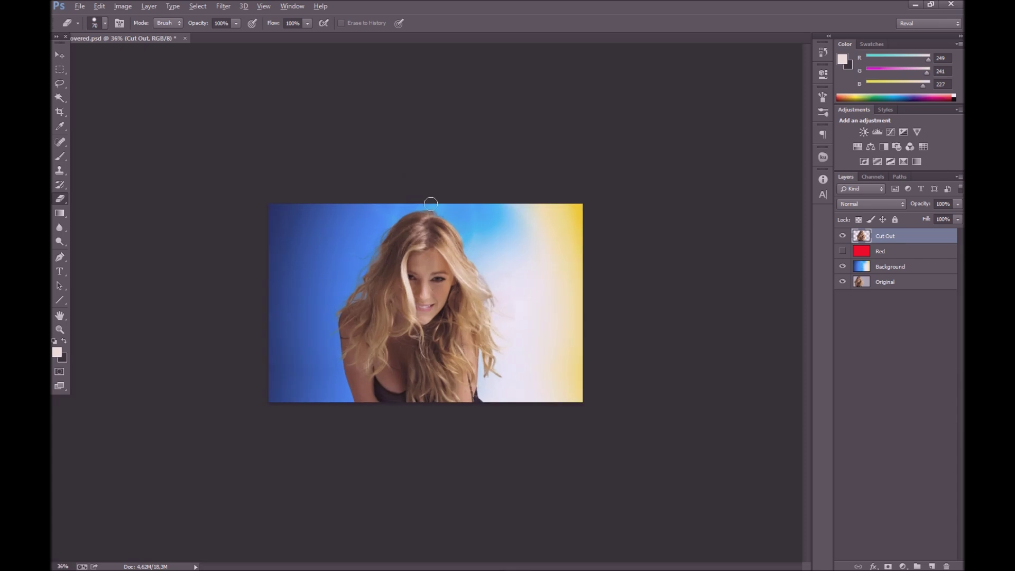
Zoom out to view the whole composite, then Alt+Tab over to OBS
scroll(421, 318, "up", 5)
scroll(422, 339, "down", 1)
scroll(422, 338, "down", 1)
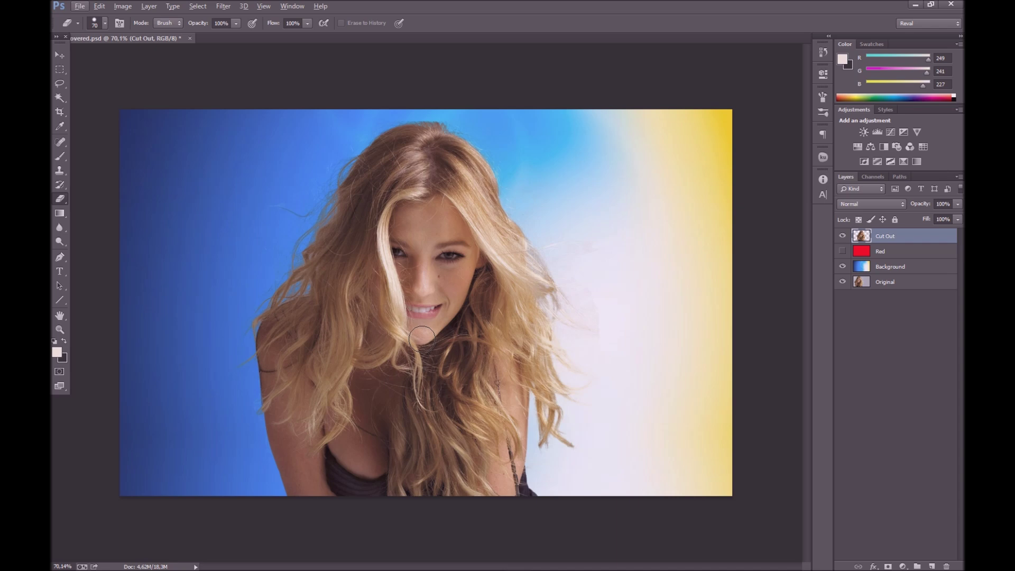
key("alt+Tab")
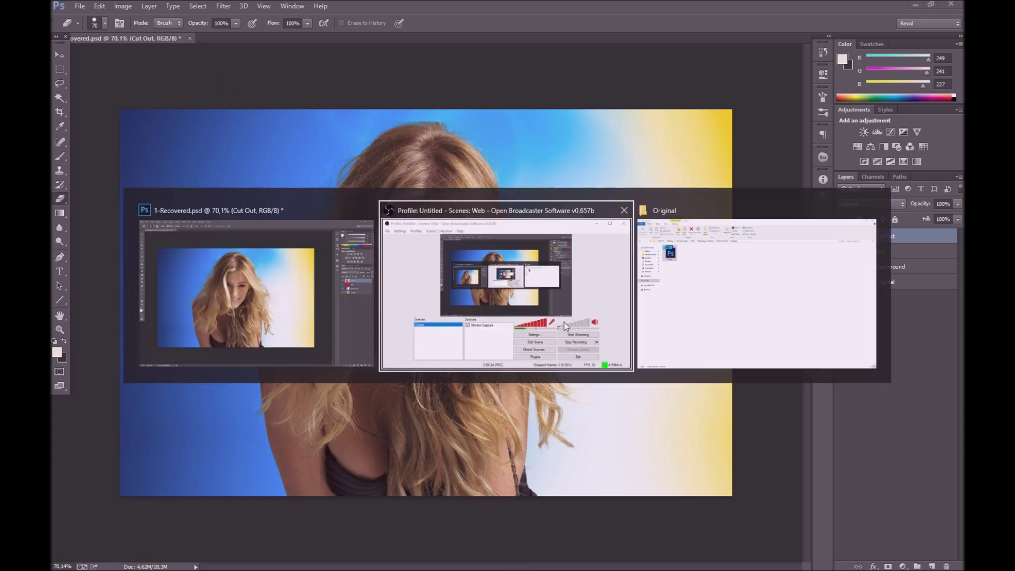